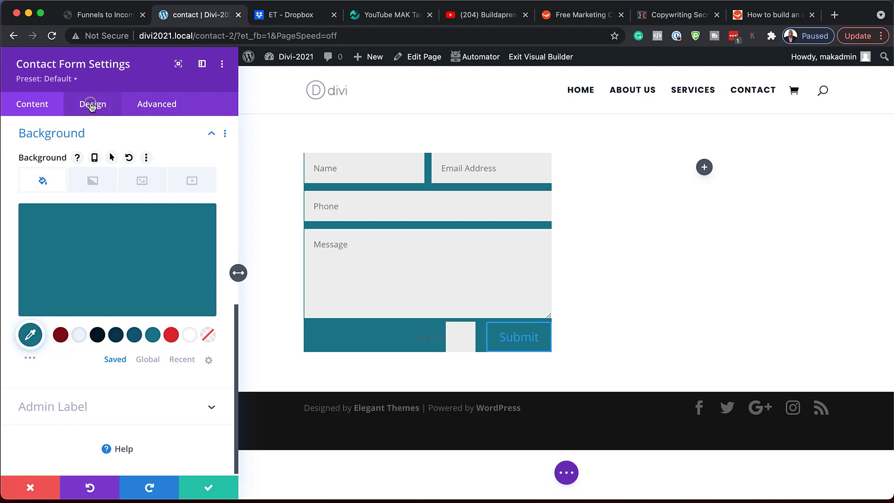
- Set the contact form's padding to 28px on all four sides, linking top with bottom and left with right
click(90, 107)
click(91, 371)
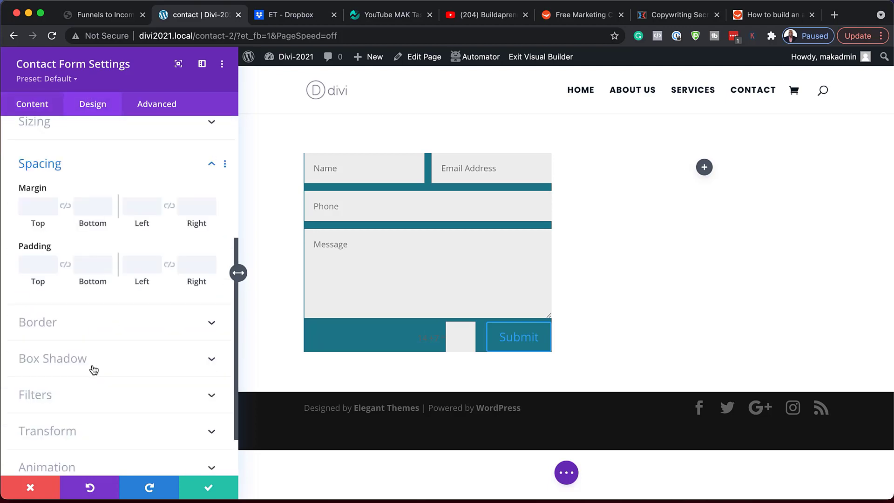
click(35, 238)
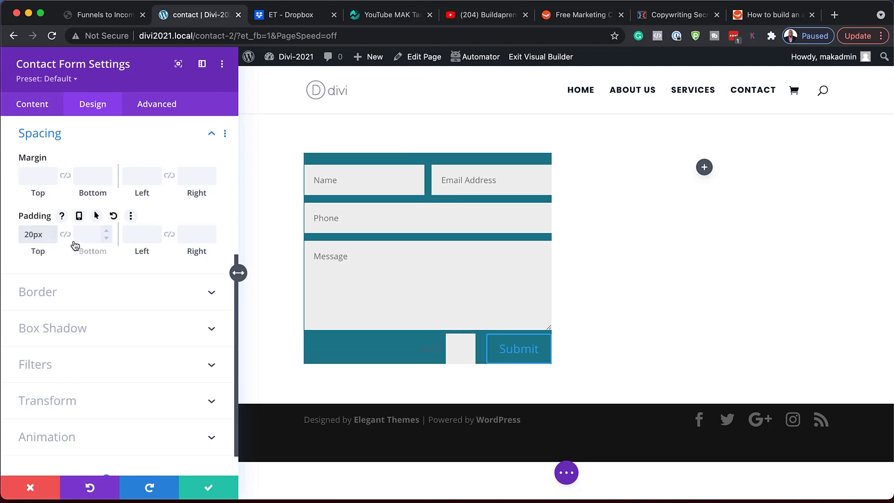
click(69, 237)
click(135, 237)
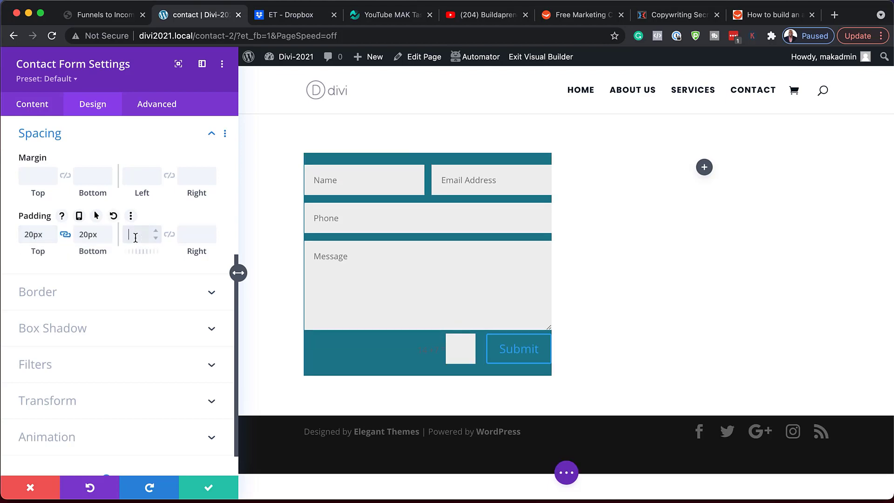
text(20)
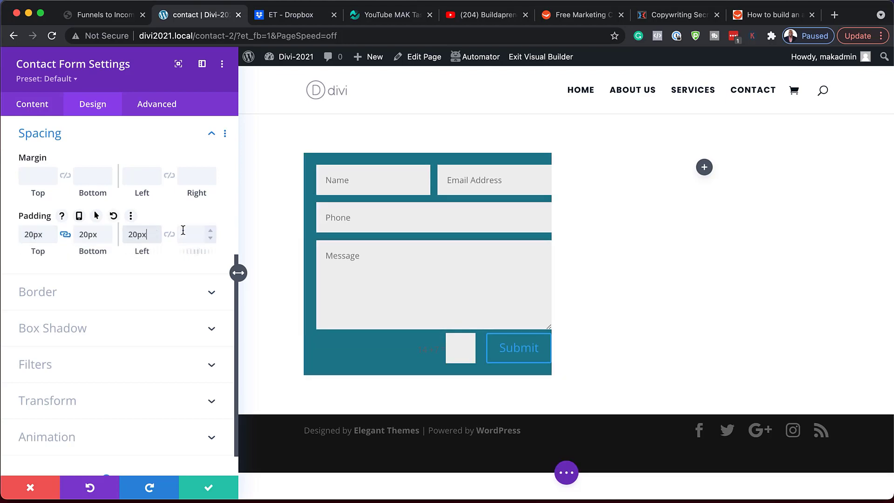
click(169, 236)
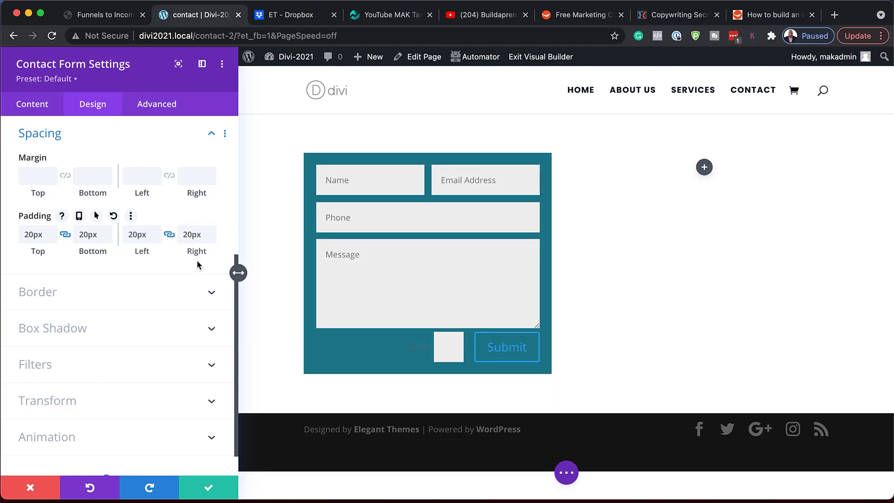
drag(195, 252, 200, 252)
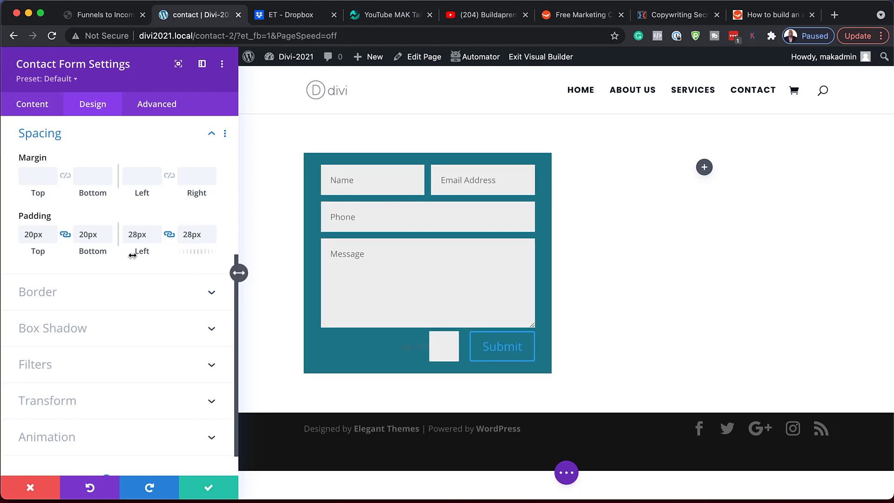
drag(93, 252, 98, 253)
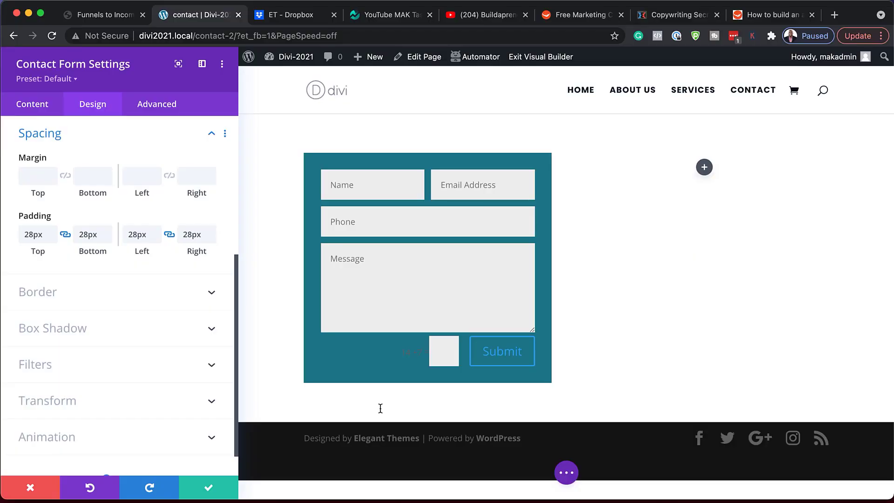
- Give the form fields the saved dark navy background color and set their text color to #edf5fd
mouse_move(415, 188)
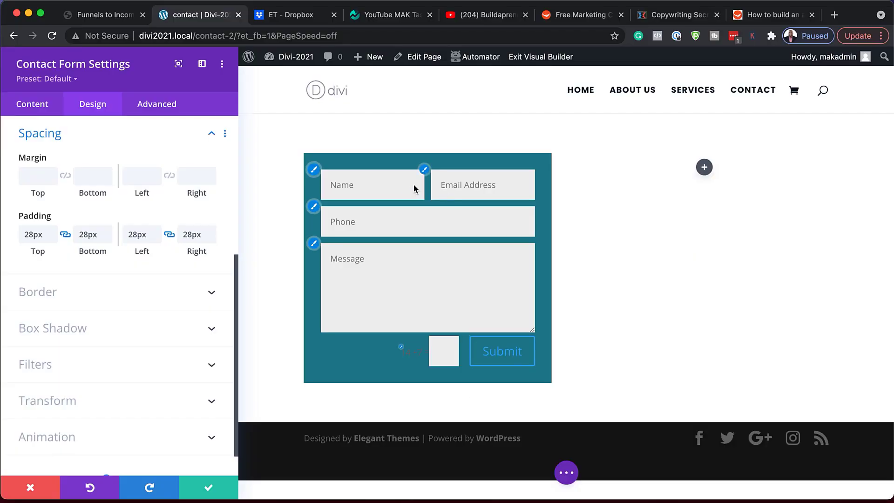
click(314, 171)
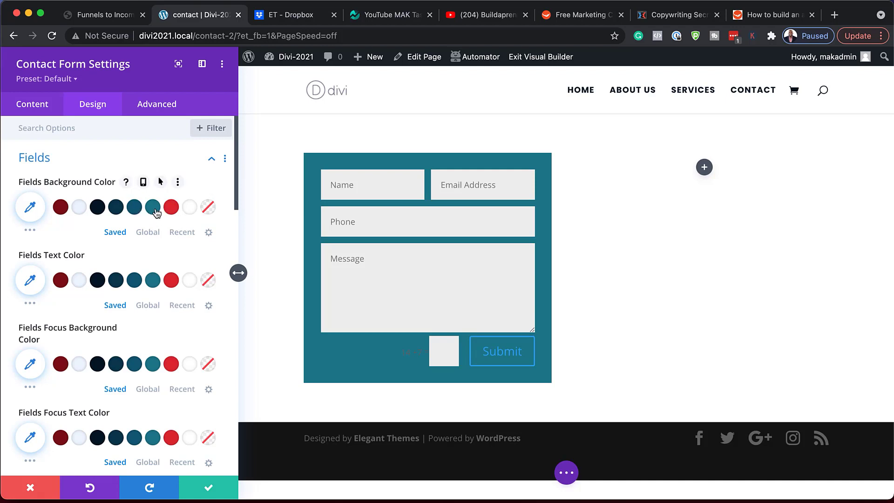
click(119, 211)
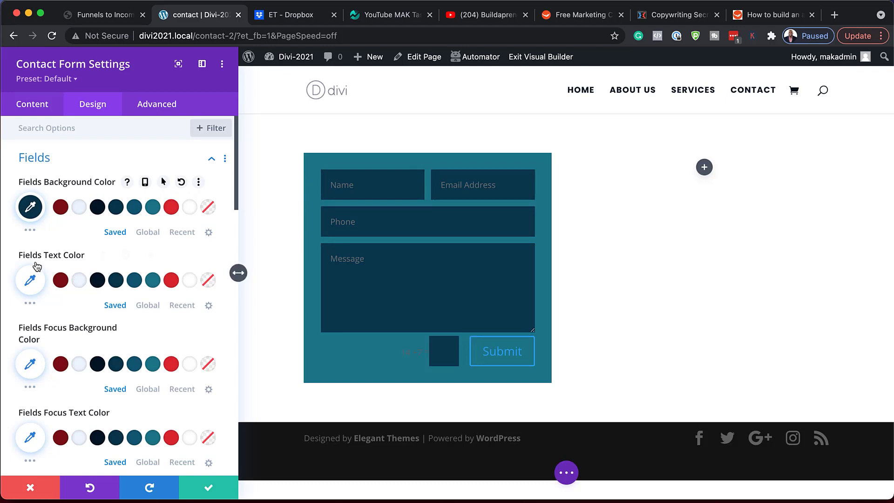
click(80, 283)
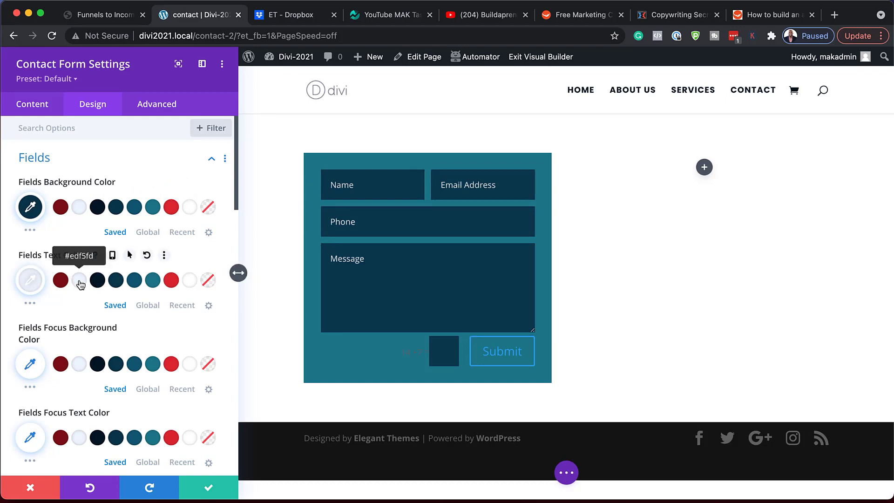
click(154, 281)
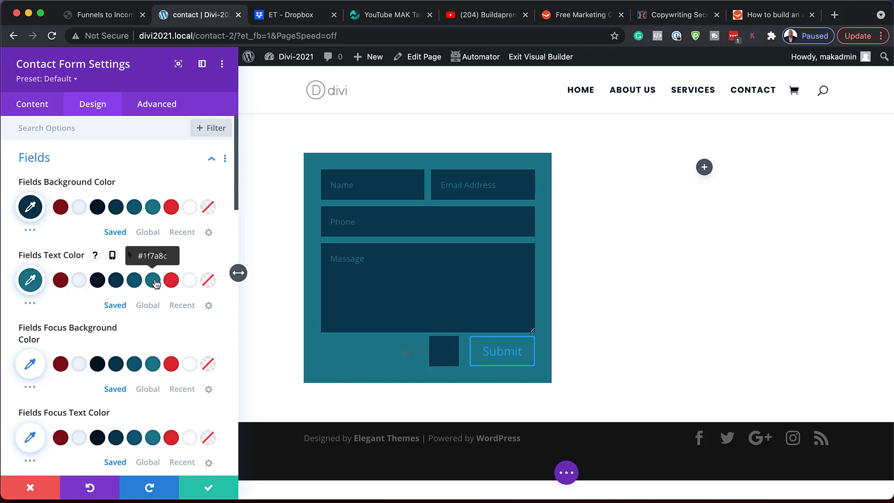
click(81, 282)
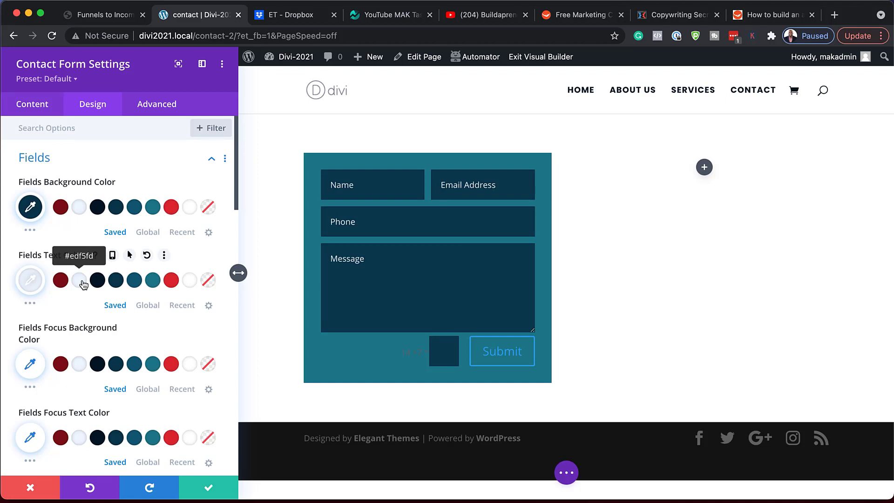
- Set the fields' focus text color to the saved pale blue-white #edf5fd
scroll(212, 336, down, 2)
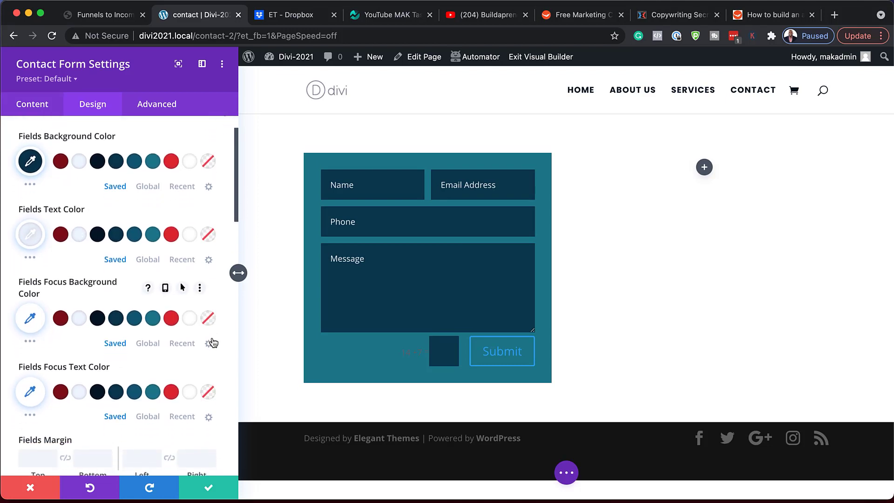
scroll(213, 343, down, 2)
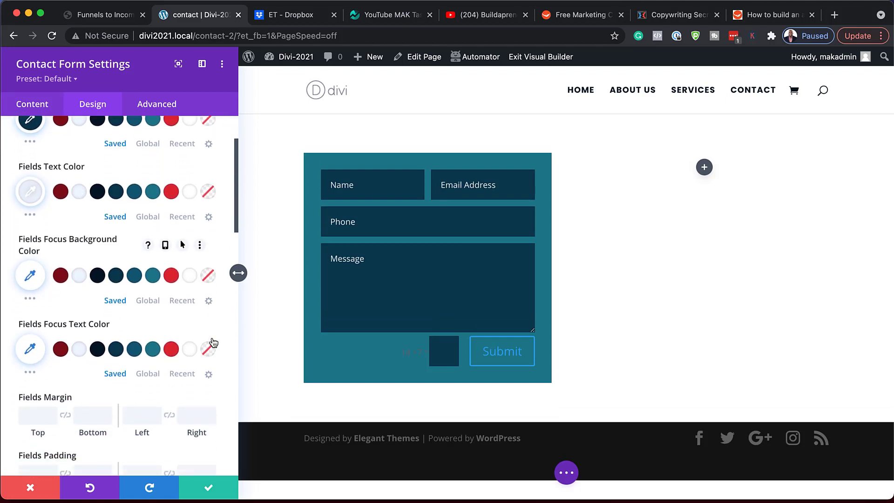
click(171, 346)
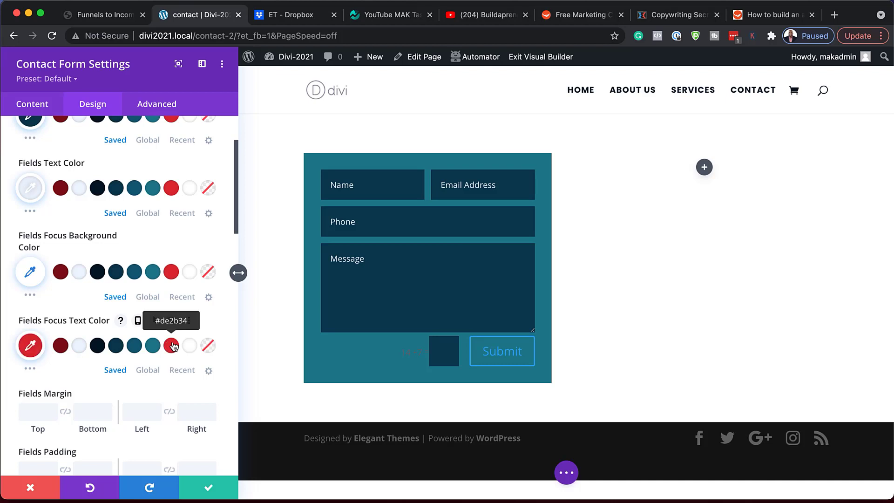
click(173, 320)
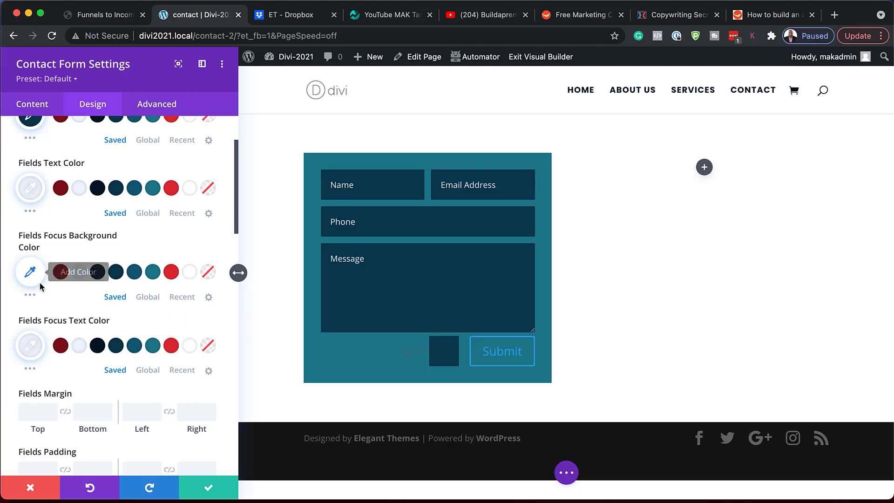
- Link the fields' top and bottom padding and set both to 18px
scroll(98, 325, down, 2)
scroll(100, 326, down, 5)
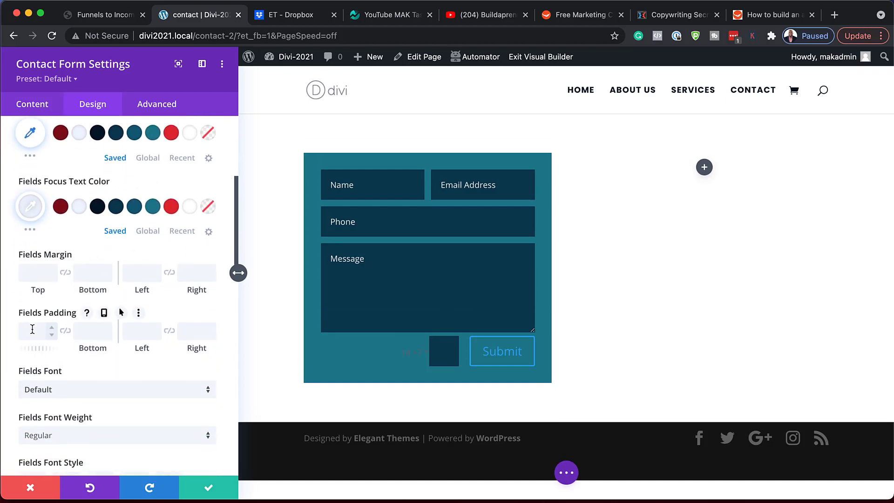
click(65, 331)
drag(39, 349, 54, 351)
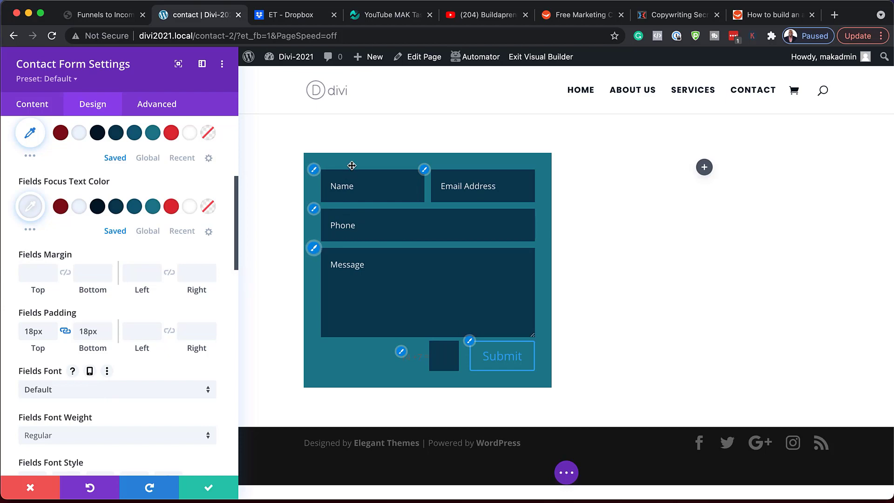
- Set the form fields' text to the Poppins font in all uppercase at a size of 16px
click(88, 391)
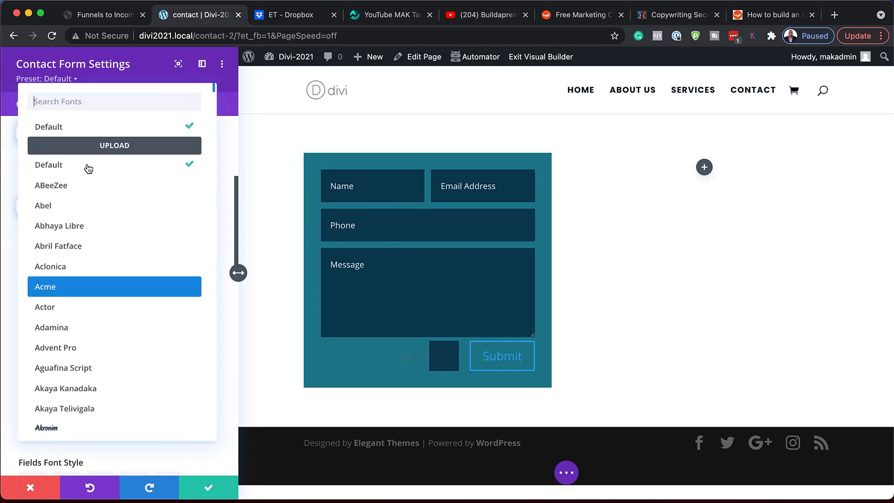
text(pop)
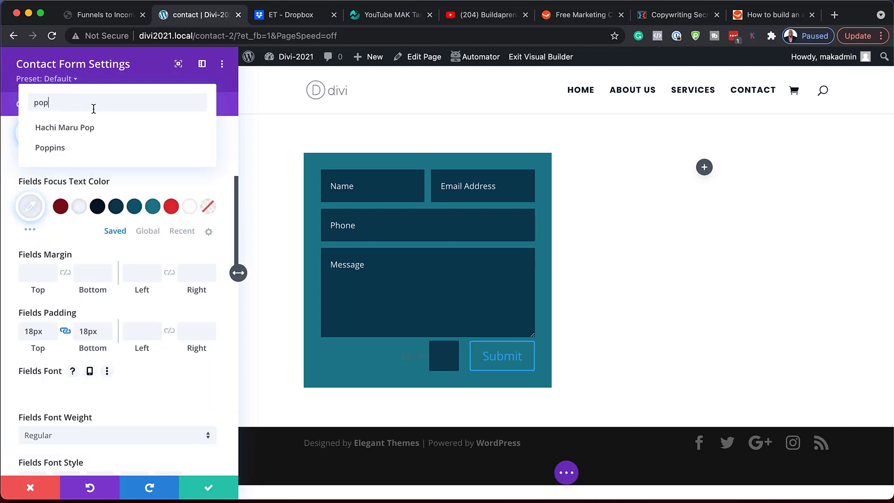
click(62, 147)
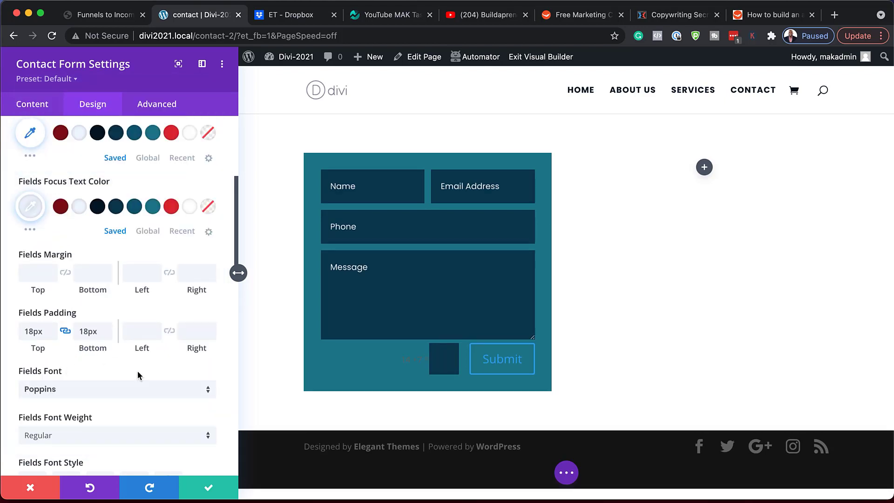
scroll(138, 371, down, 3)
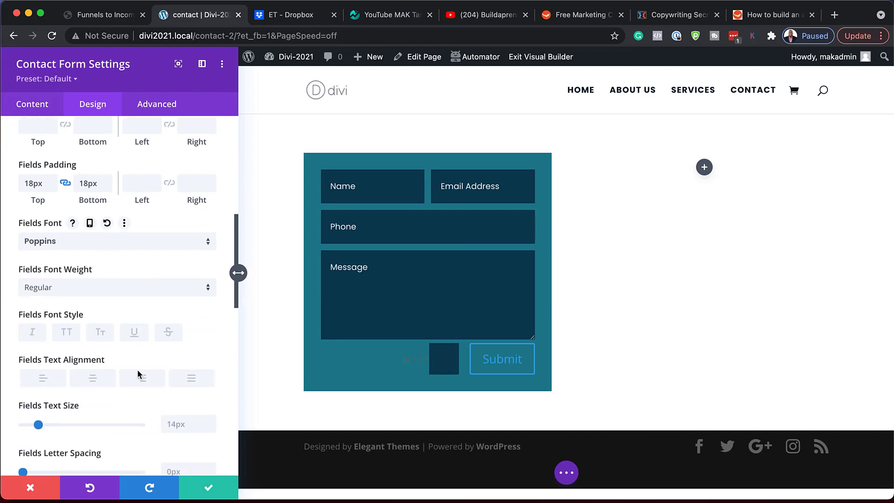
click(67, 333)
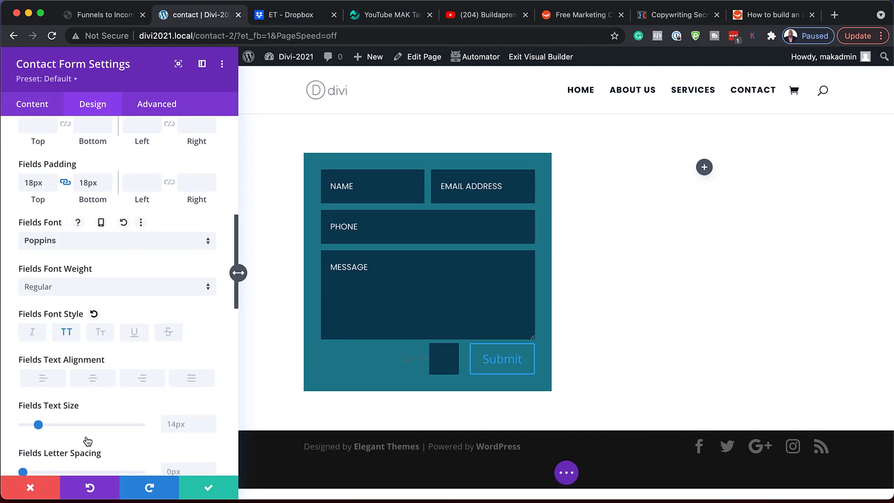
drag(41, 425, 41, 426)
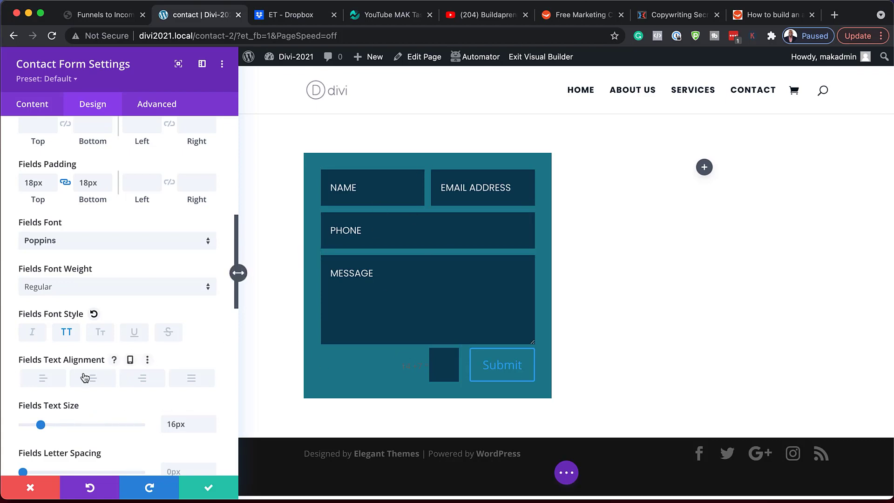
- Style the captcha text with the saved pale blue-white color, the Poppins font and a 16px text size
scroll(85, 377, down, 3)
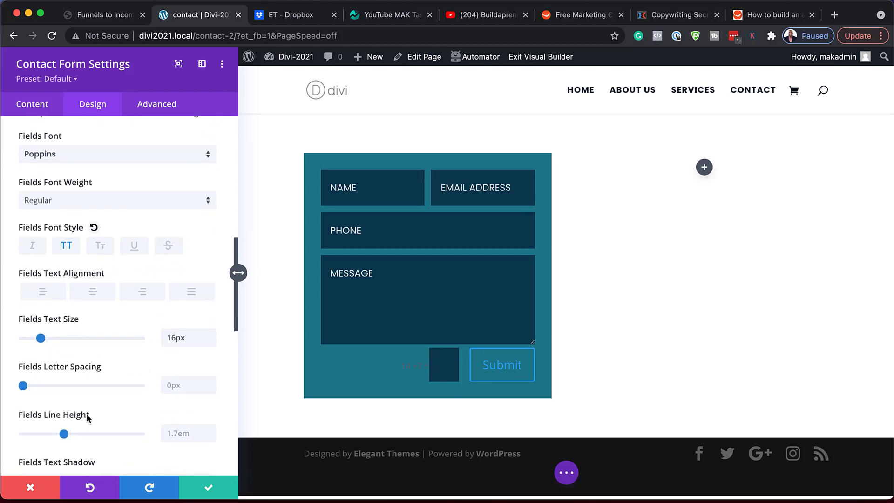
scroll(88, 412, down, 4)
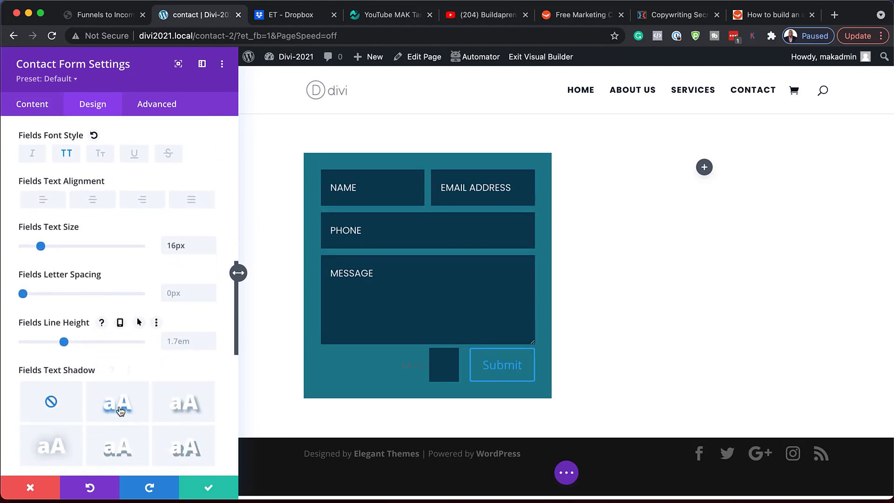
click(402, 362)
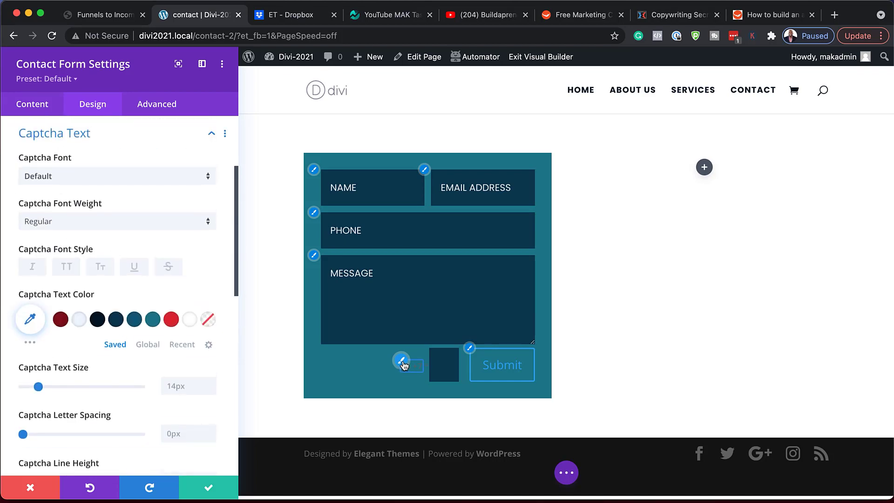
click(79, 321)
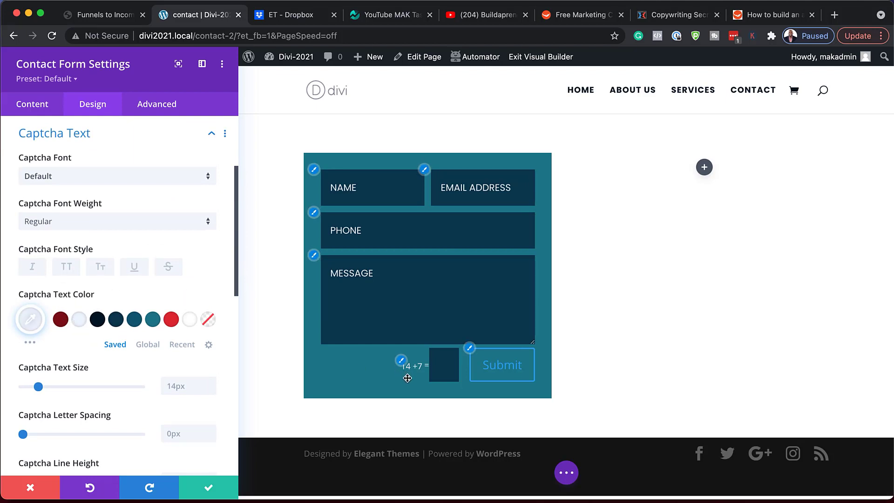
click(109, 182)
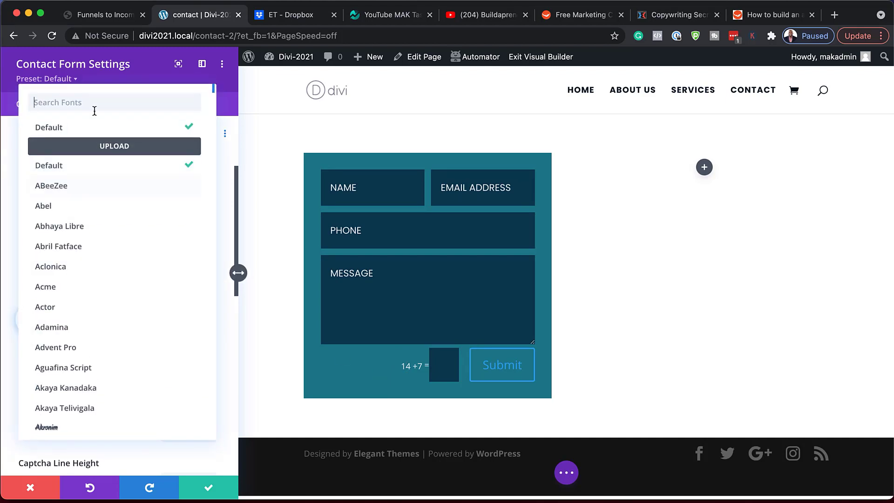
text(popp)
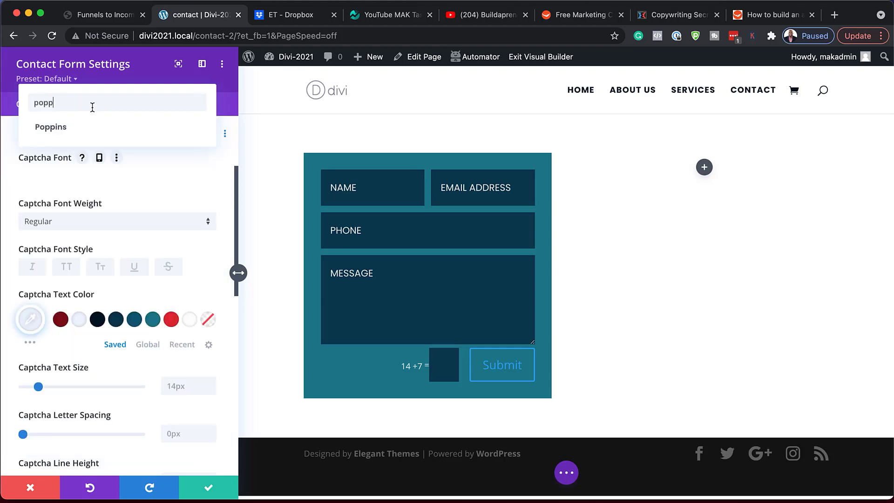
click(110, 135)
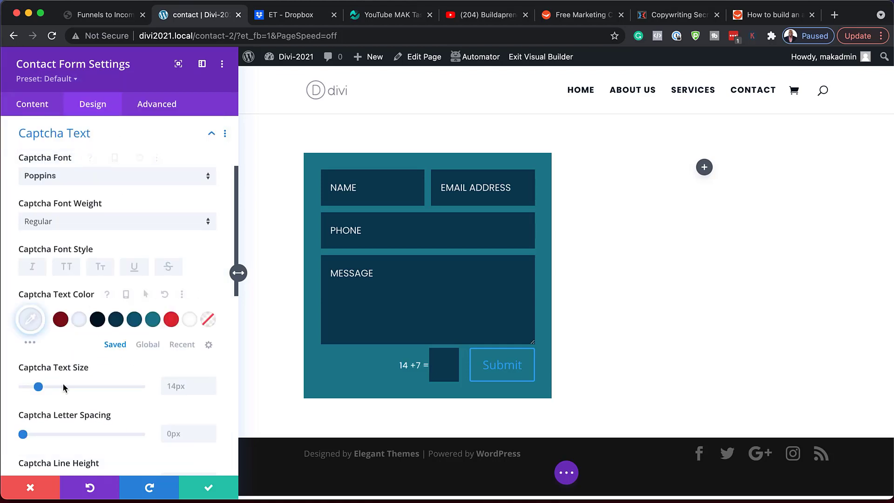
drag(41, 388, 41, 390)
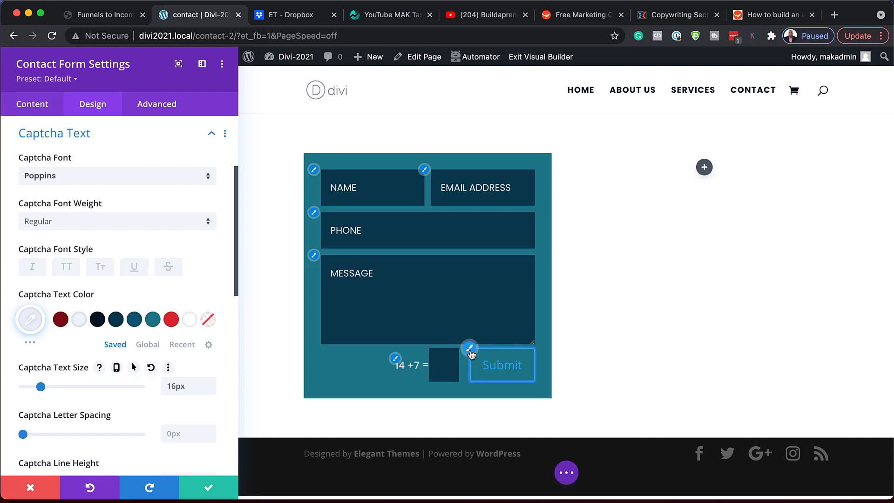
- Enable custom styles for the form's Submit button
click(469, 349)
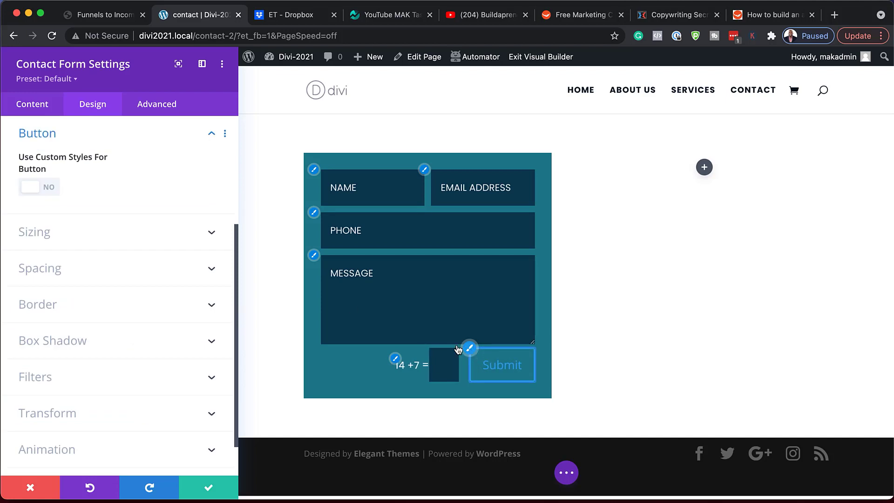
click(50, 188)
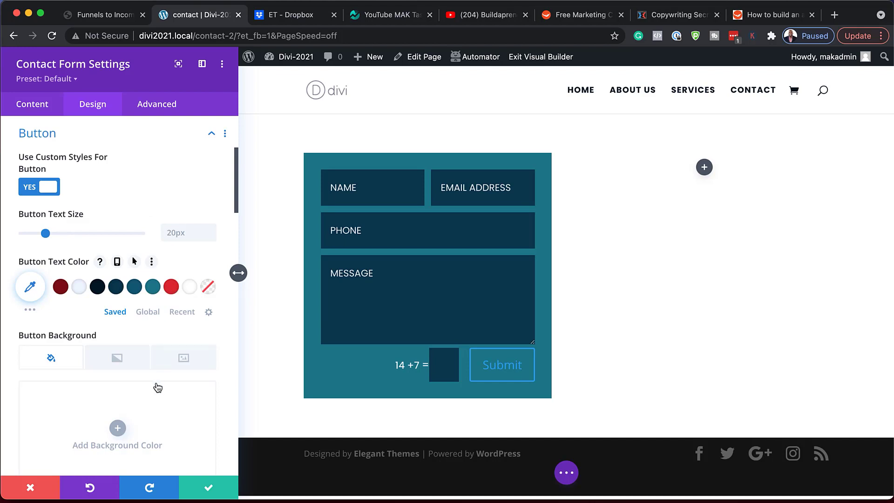
- Color the Submit button with the saved pale blue-white text and a red #de2b34 background and border
click(78, 288)
scroll(148, 386, down, 3)
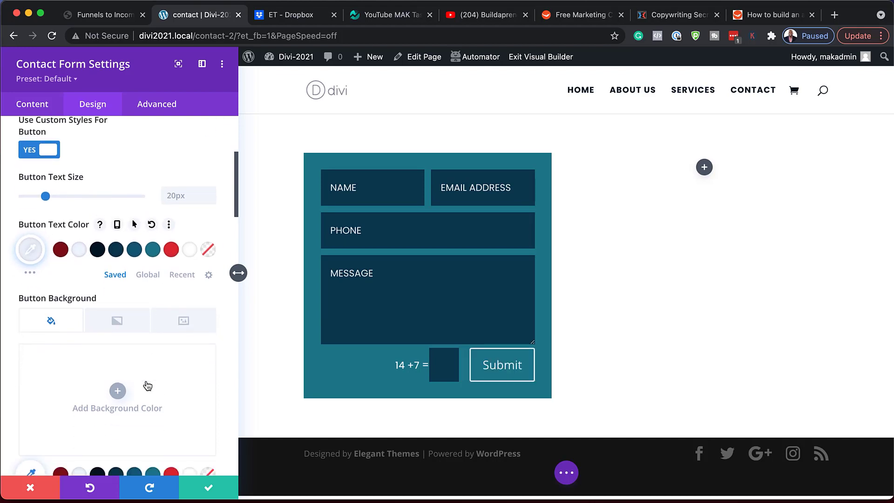
click(171, 426)
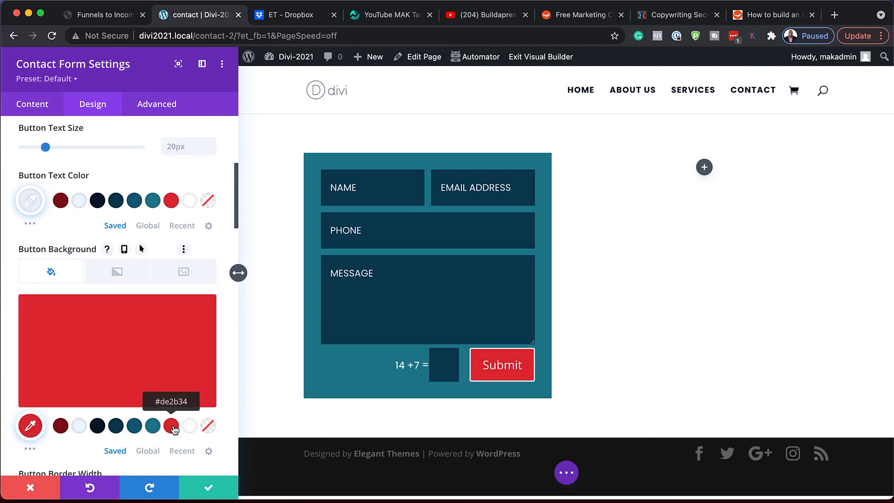
scroll(173, 425, down, 5)
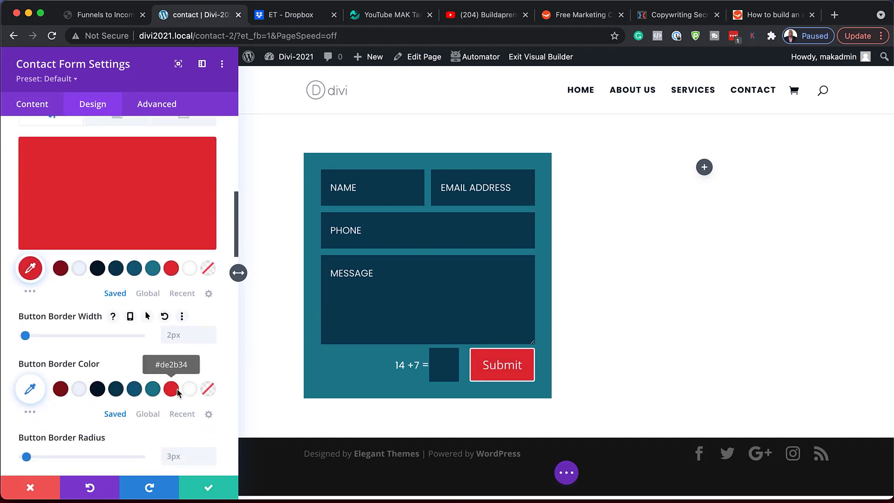
click(170, 391)
scroll(168, 399, down, 3)
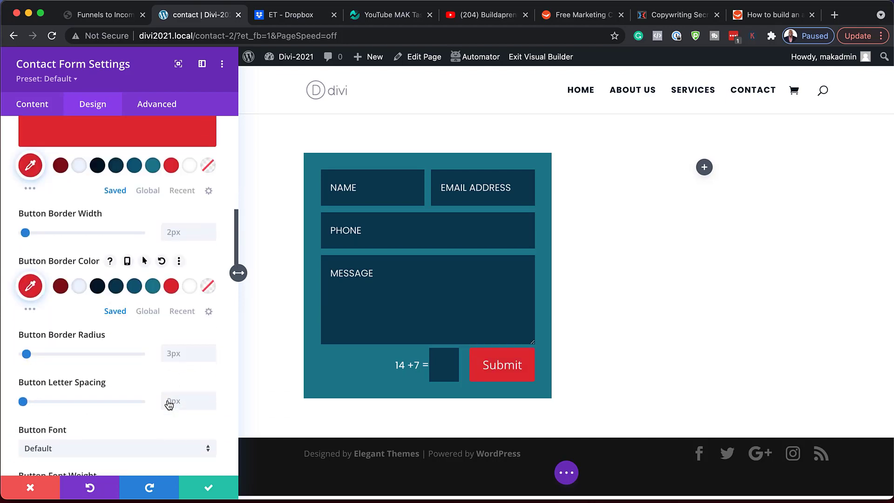
- Set the Submit button's font to Poppins
scroll(167, 398, down, 3)
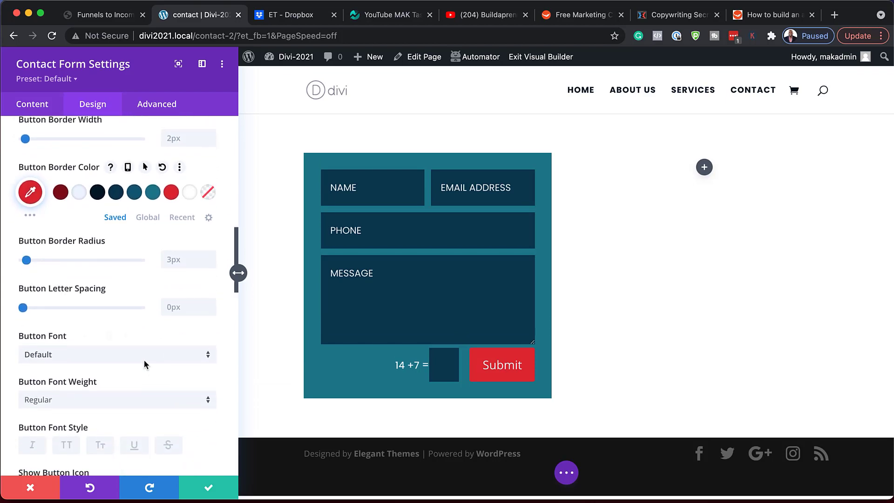
click(144, 356)
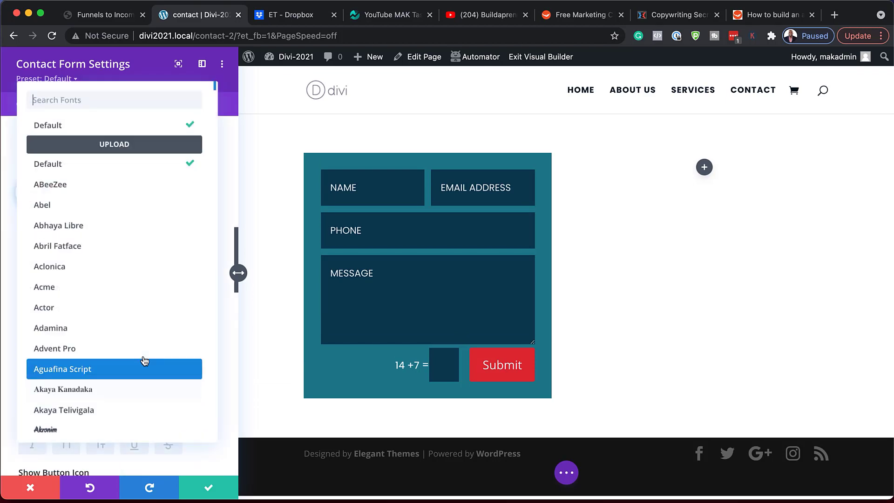
click(76, 101)
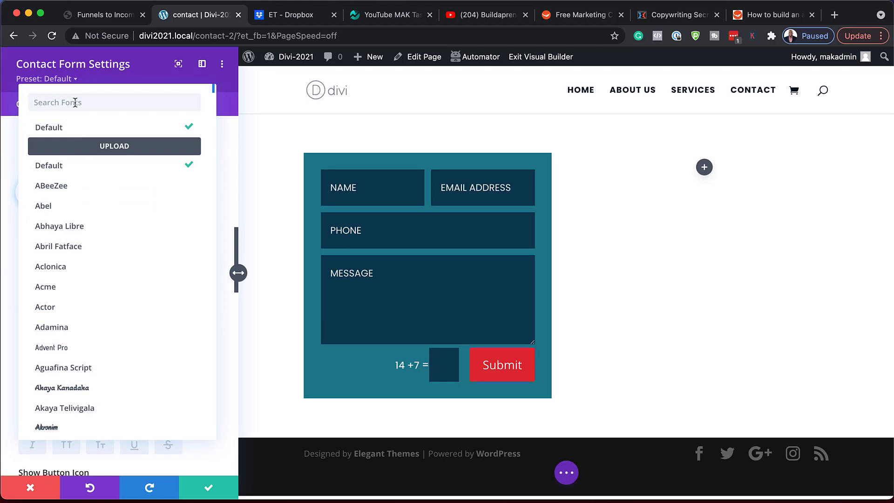
text(popp)
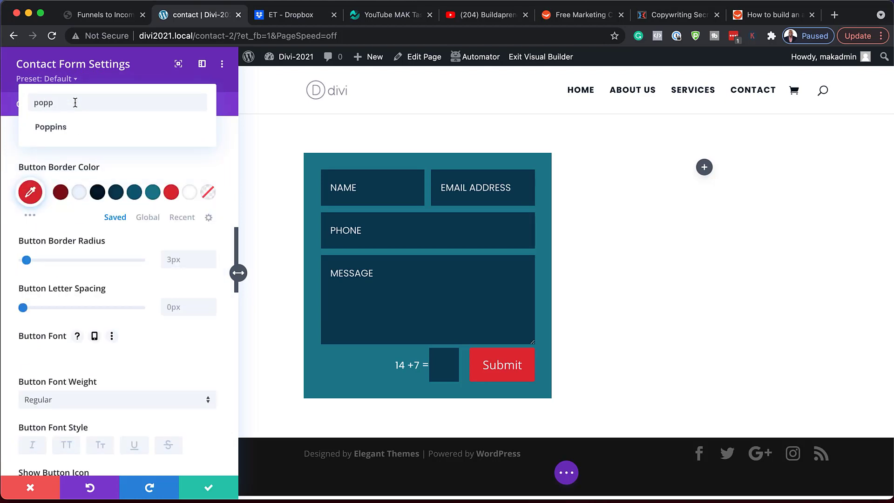
click(52, 135)
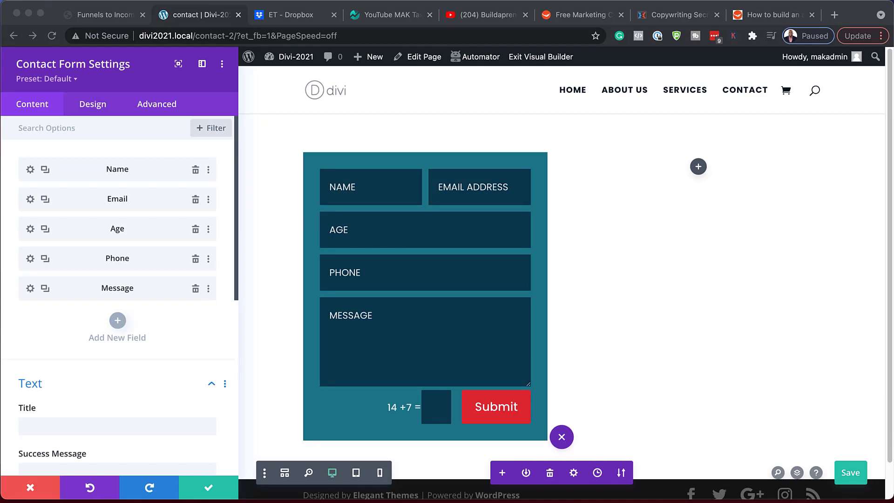
- Save the page and add a new form field with the ID "I like" and the title "I like:"
click(173, 330)
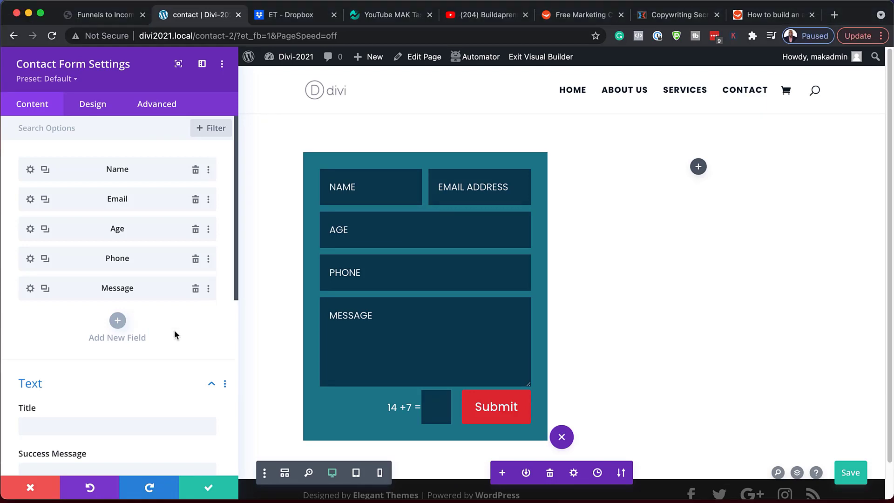
key(super+s)
click(118, 320)
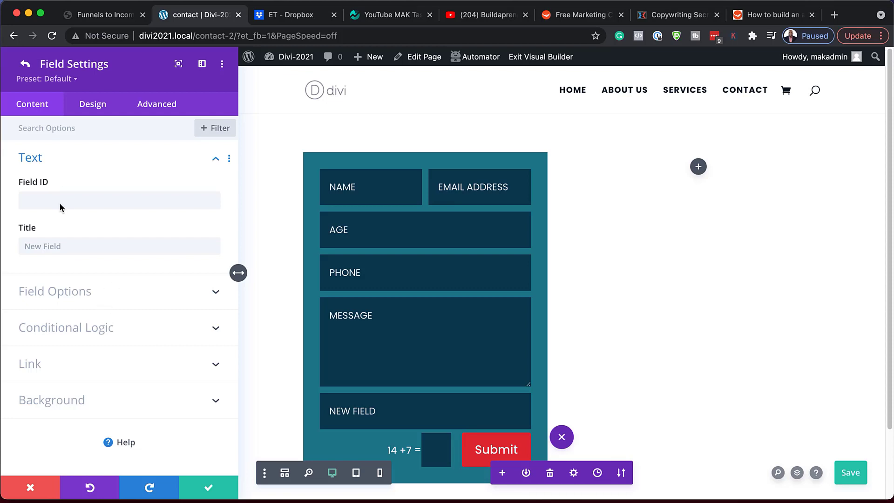
click(57, 200)
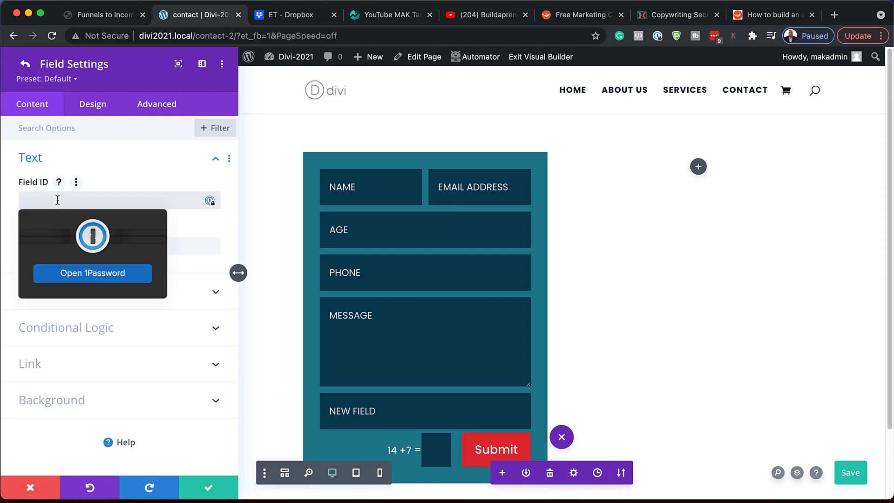
text(l)
text( like)
click(53, 246)
text(I)
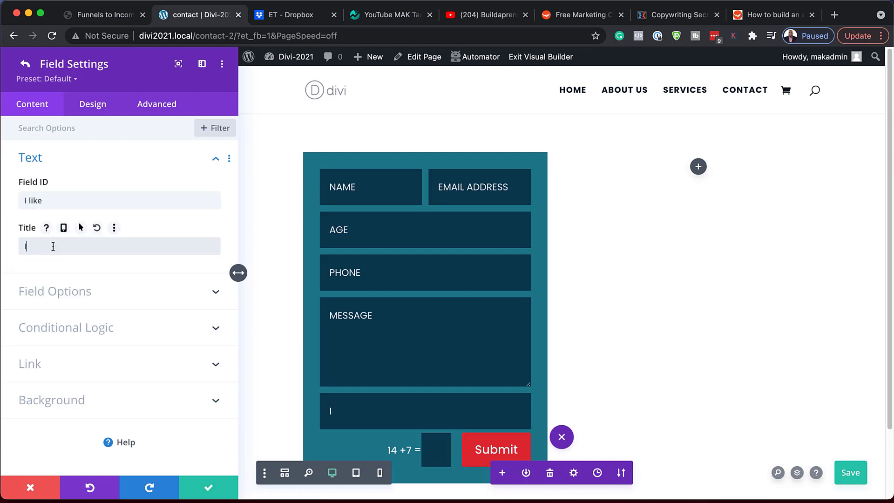
text( like:)
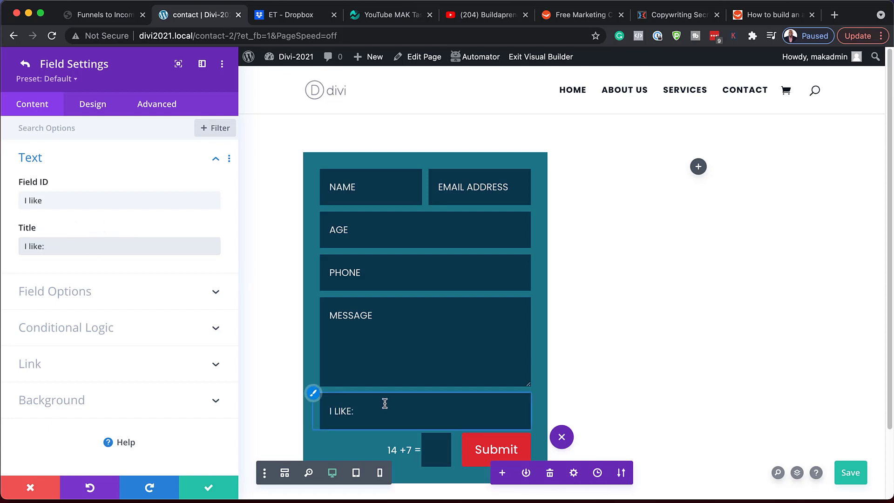
- Change the "I like:" field's type to Checkboxes
click(79, 292)
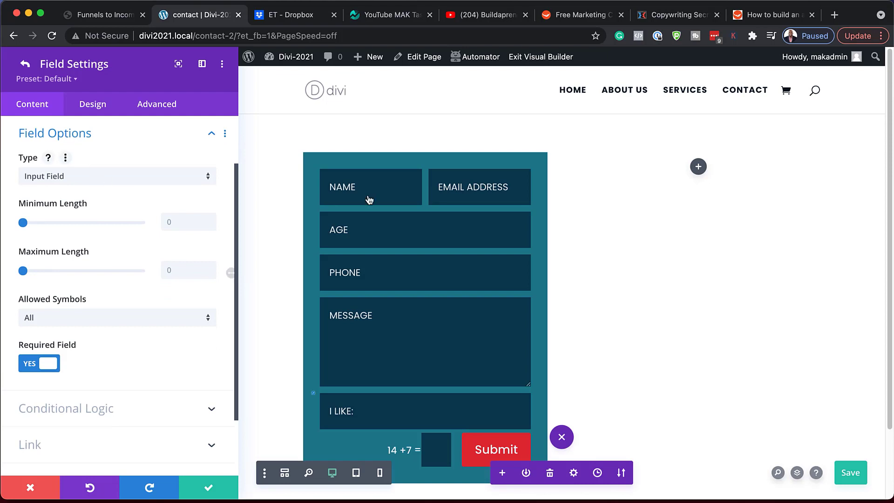
click(77, 177)
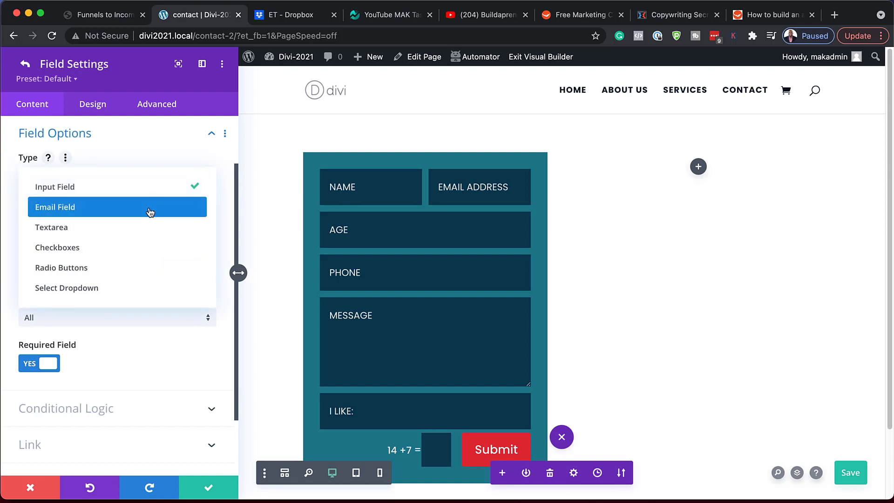
click(91, 248)
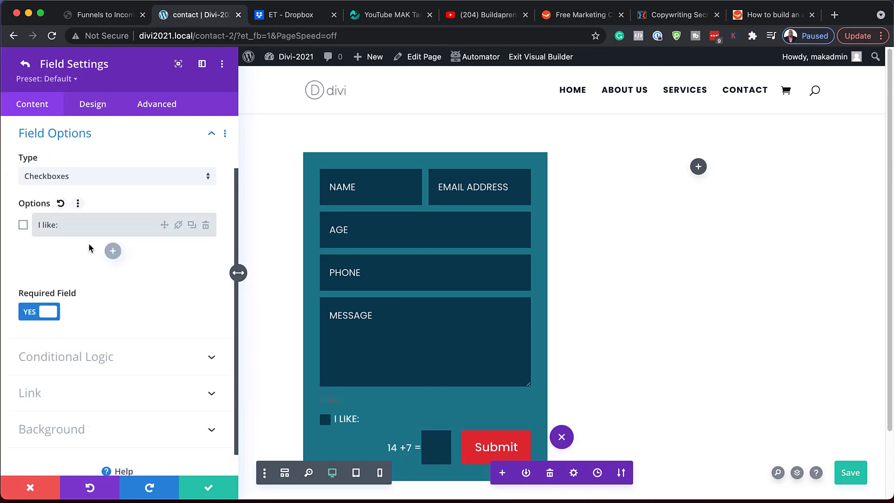
- Give the checkbox field three options labeled Option One, Option Two and Option Three
click(36, 227)
triple_click(73, 228)
text(Option One)
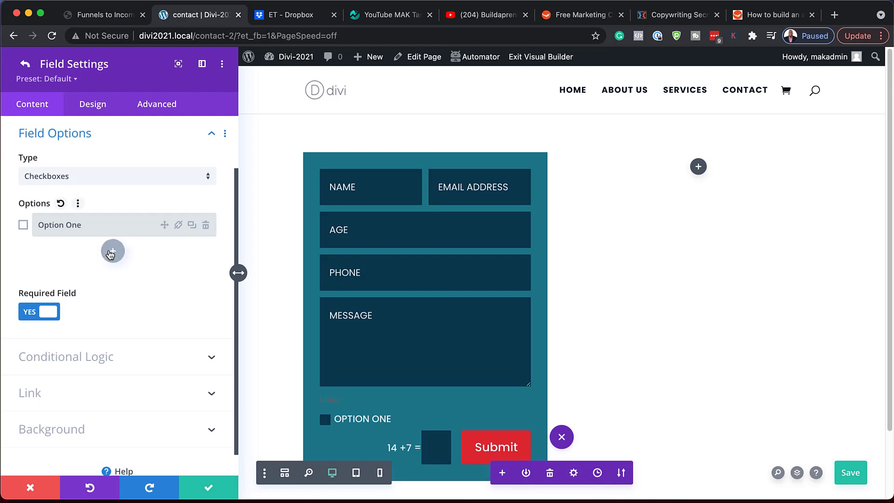
click(113, 250)
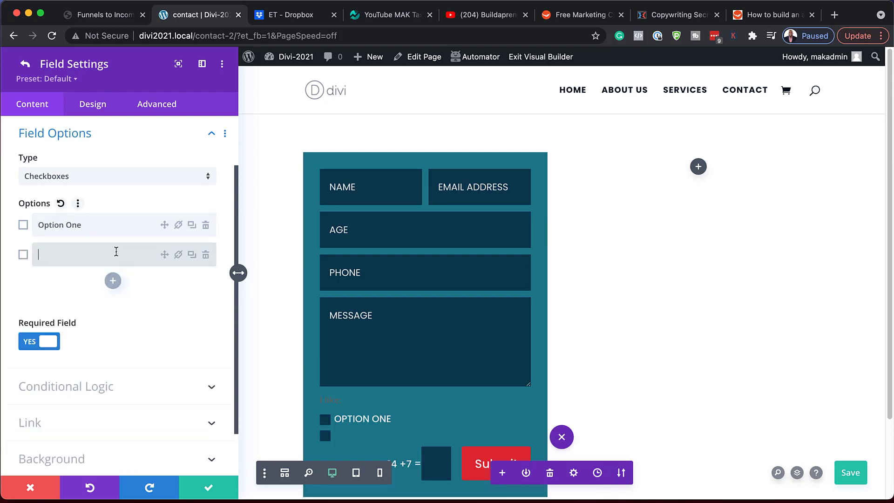
text(Option Two)
click(112, 281)
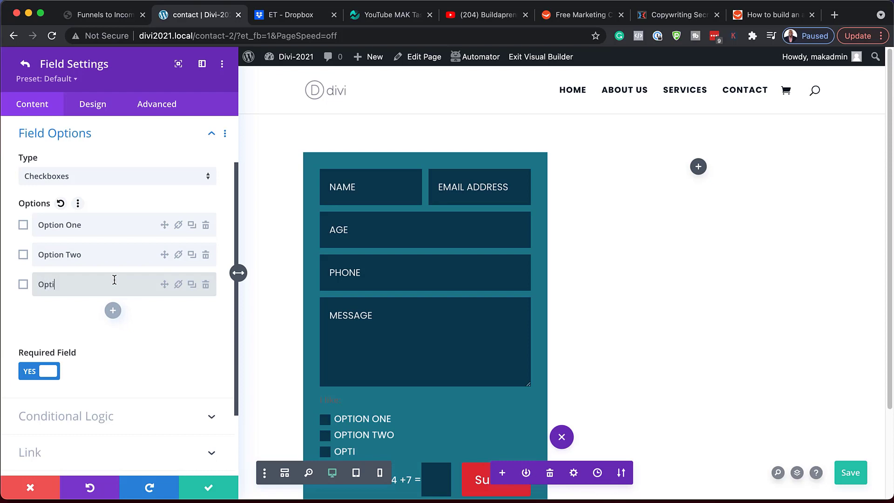
text(Option Three)
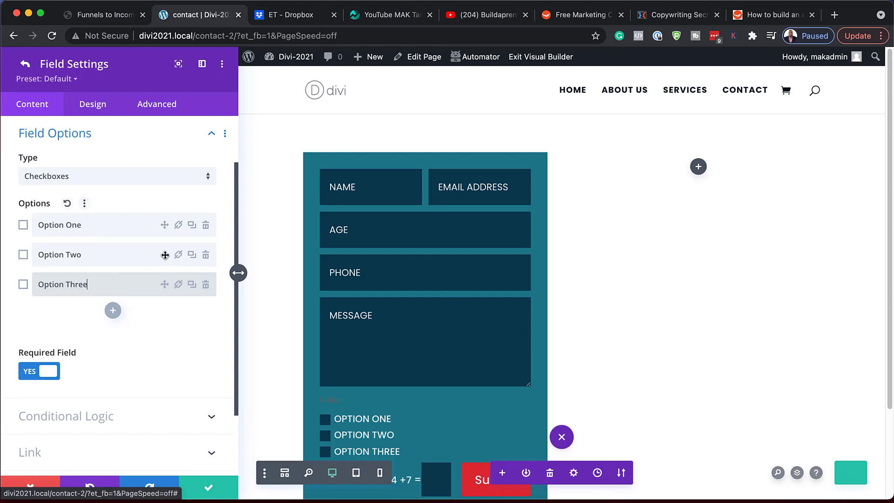
mouse_move(166, 254)
mouse_down()
mouse_move(168, 211)
mouse_move(164, 256)
mouse_up()
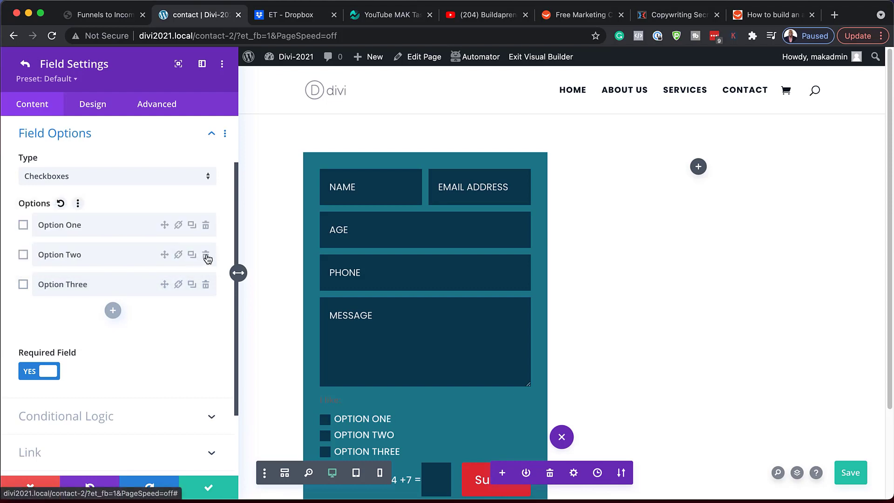
click(178, 254)
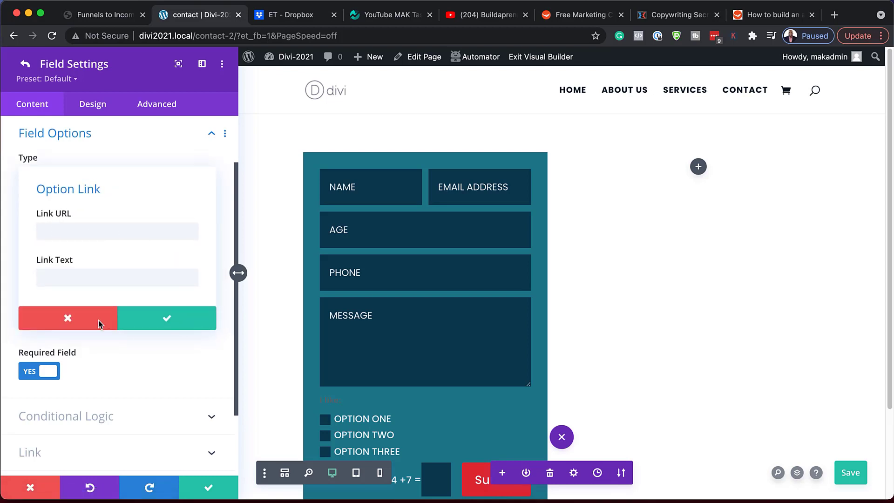
click(70, 322)
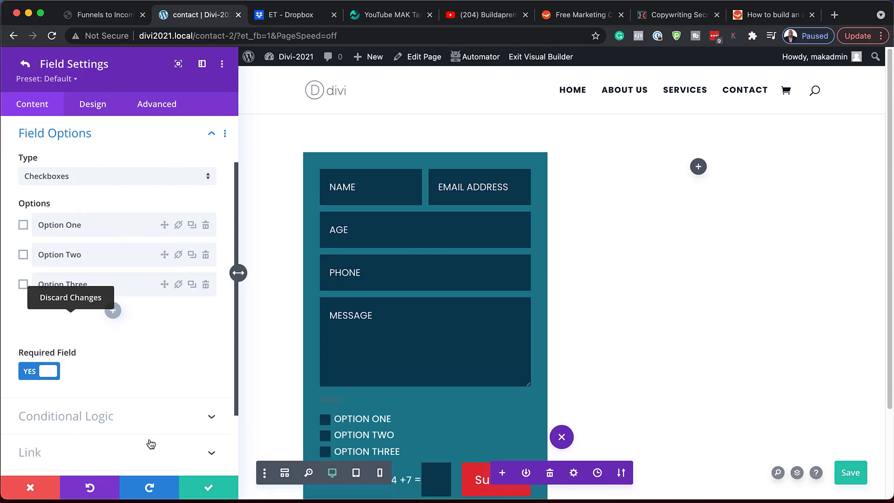
- Try saved colors for the checkbox squares' field background and settle on the dark teal-blue one
scroll(150, 442, down, 1)
scroll(410, 407, down, 3)
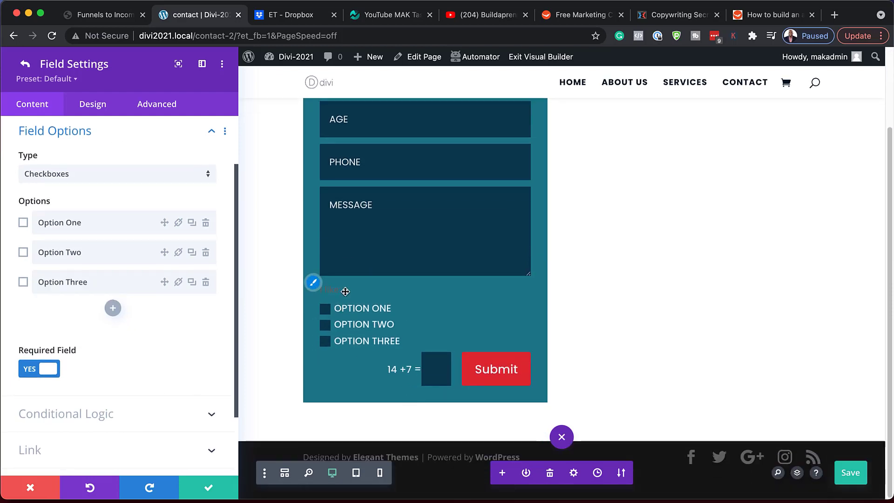
click(315, 283)
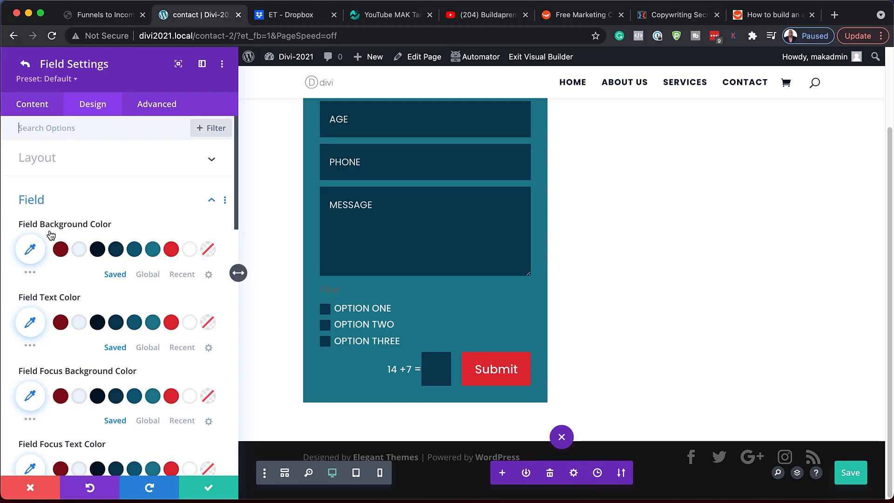
click(81, 252)
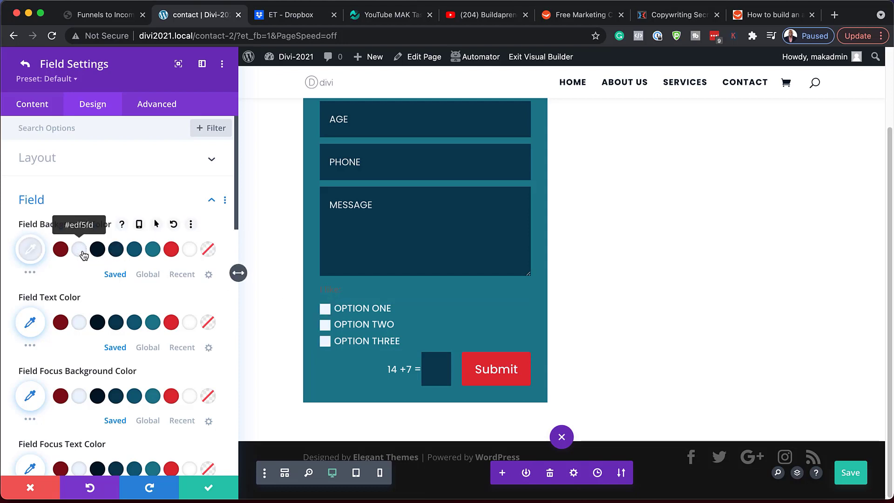
click(153, 253)
click(134, 252)
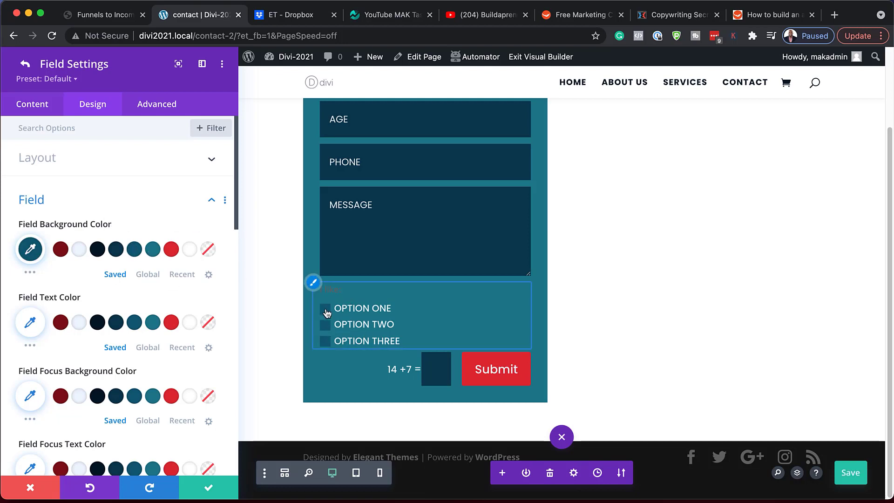
- Set the overall background behind the "I like:" checkbox field to the saved pale blue-white color #edf5fd
scroll(132, 343, down, 5)
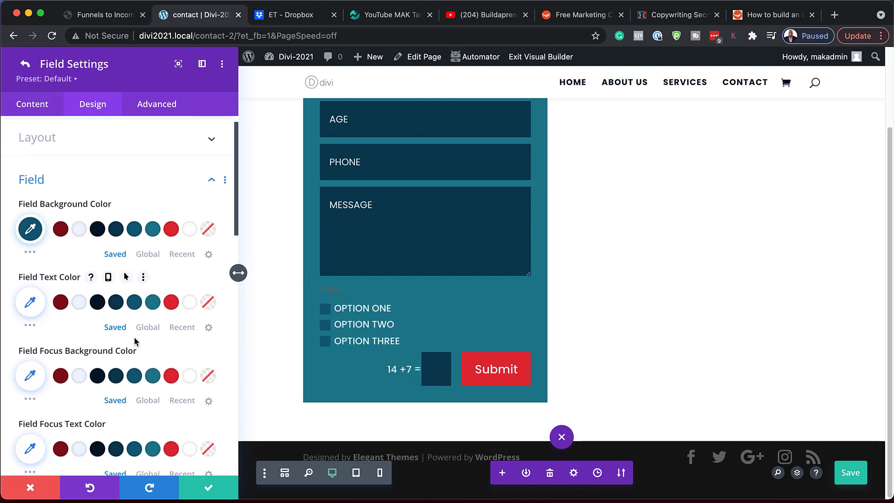
scroll(135, 342, down, 5)
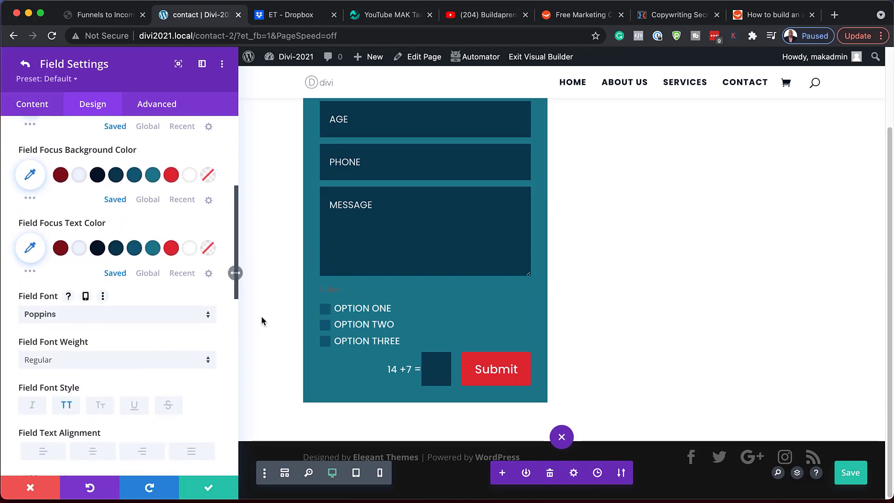
click(313, 283)
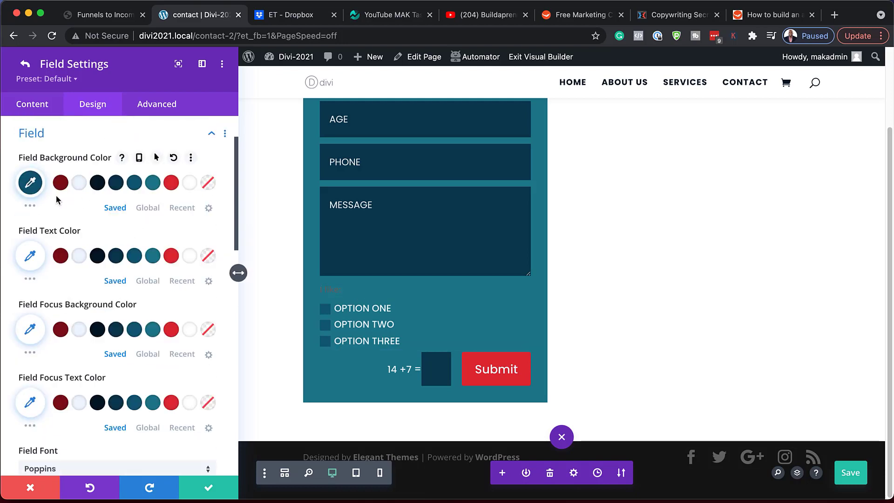
scroll(81, 343, down, 10)
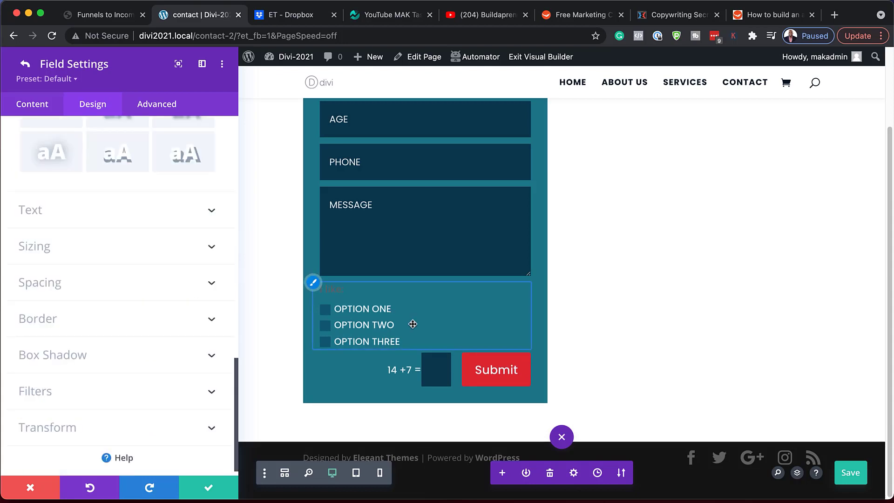
scroll(140, 361, up, 8)
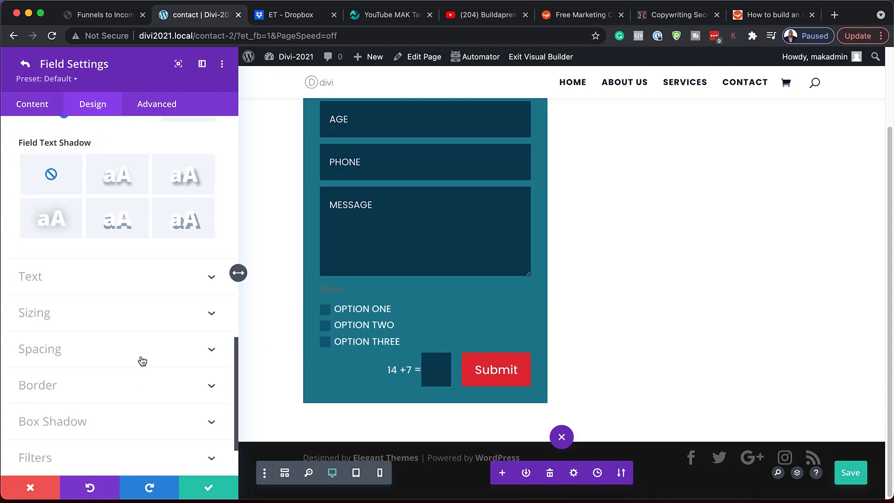
click(42, 107)
click(67, 303)
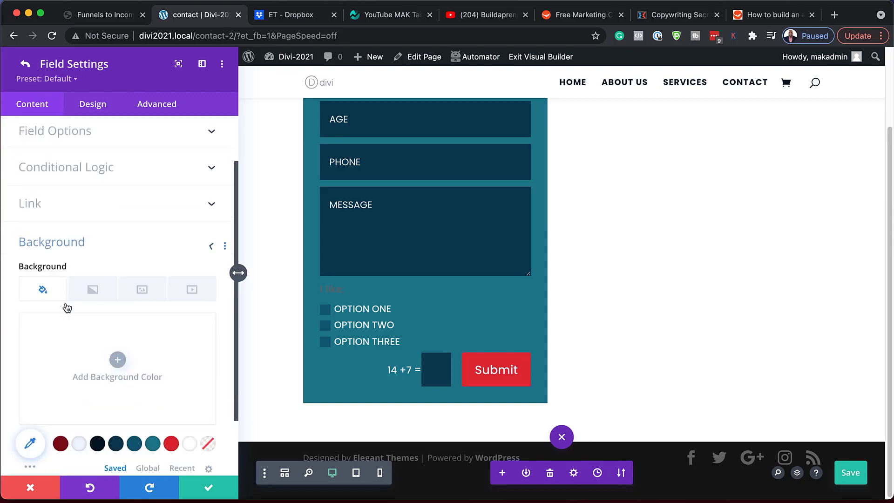
click(79, 369)
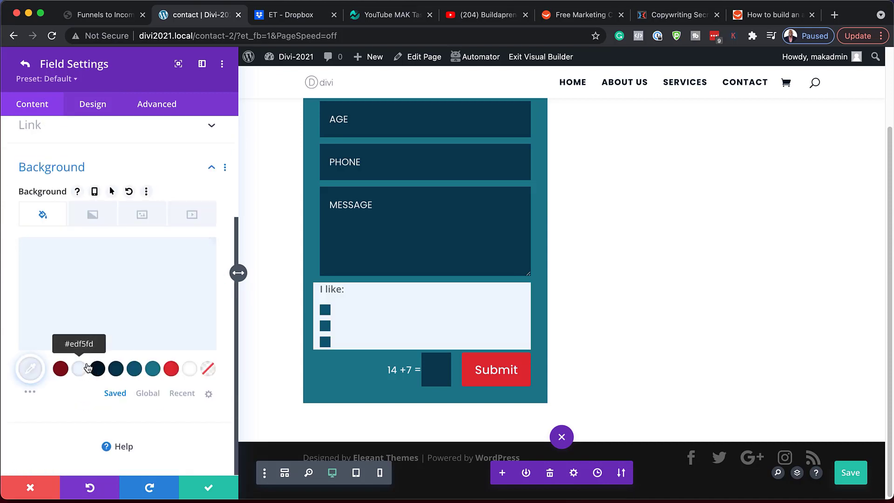
- Lower the opacity of the "I like:" field's pale blue-white background to about 0.23
click(117, 300)
drag(202, 260, 203, 320)
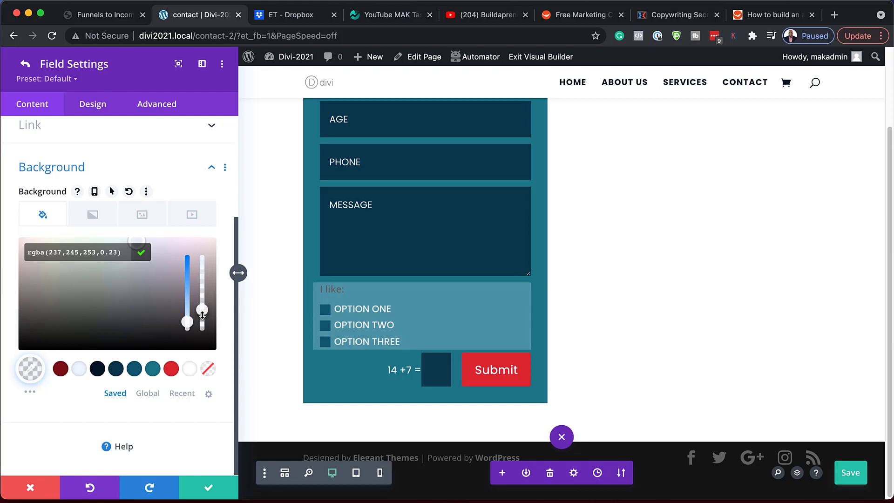
- Give the "I like:" field 20px padding on all four sides and save the field settings
click(95, 105)
click(66, 307)
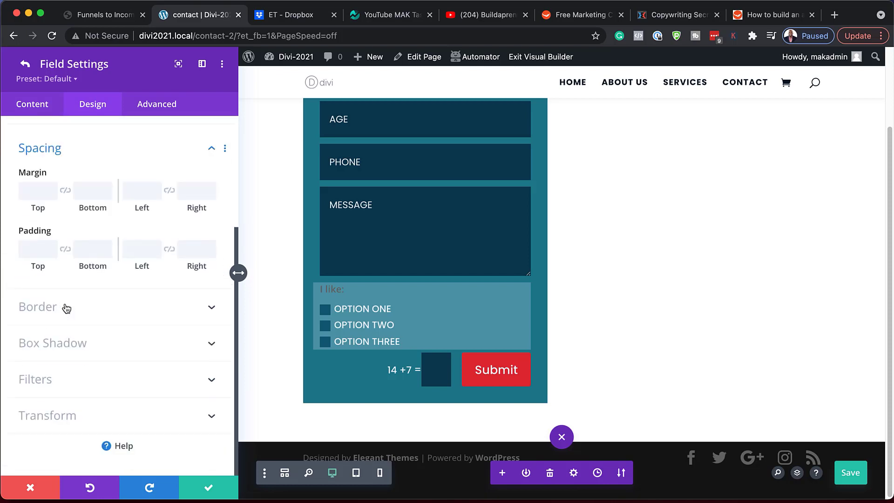
click(37, 245)
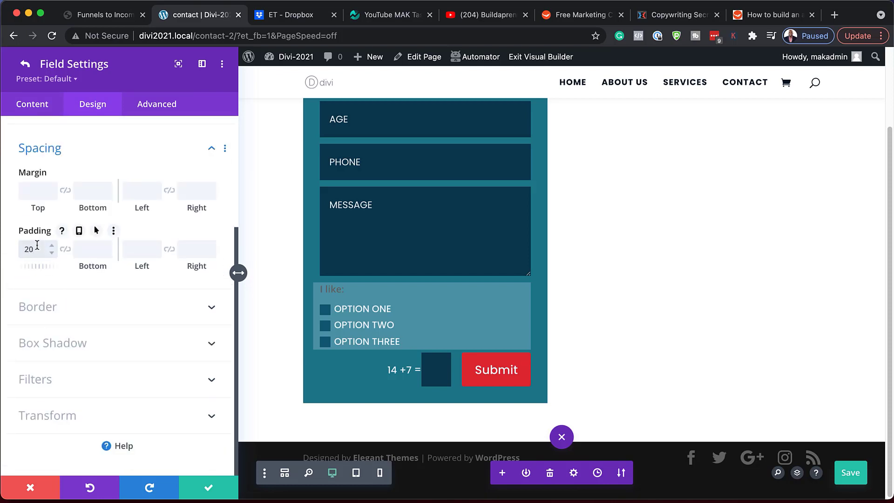
text(20)
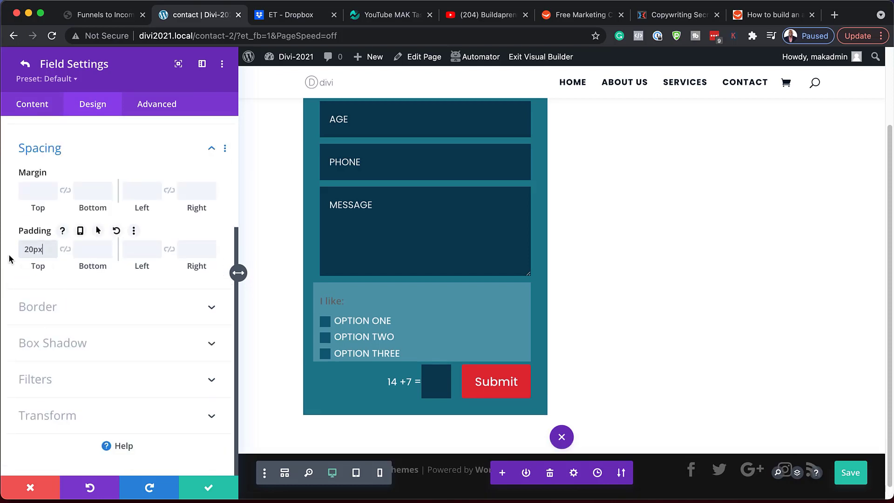
click(64, 250)
click(145, 248)
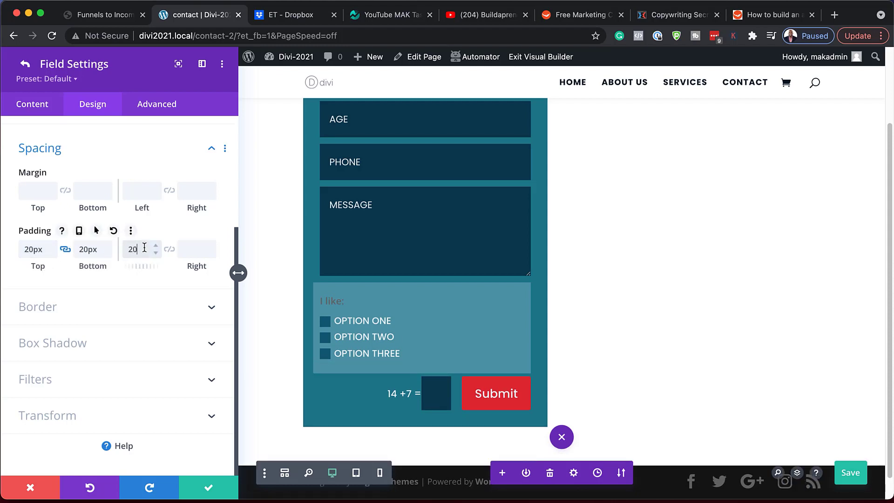
click(168, 250)
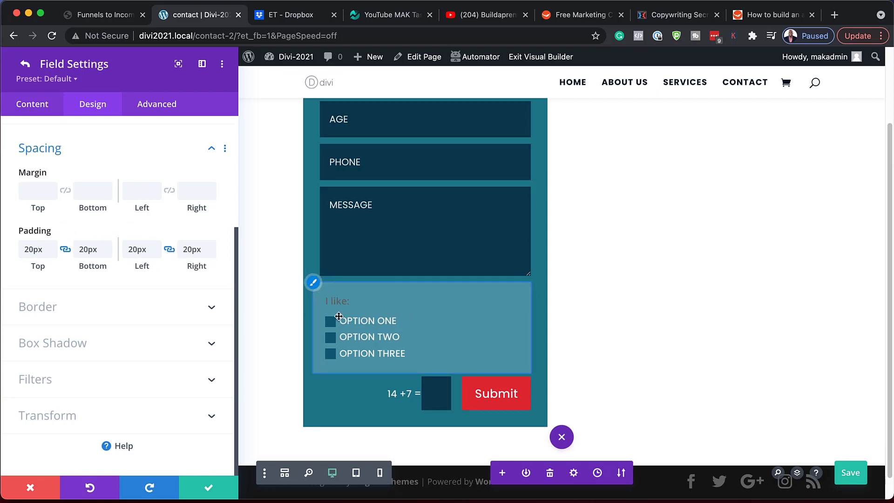
click(200, 485)
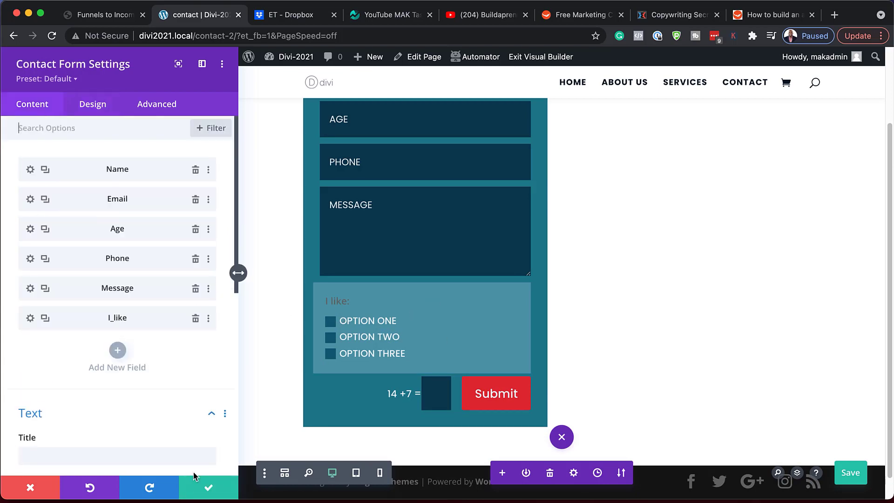
- Duplicate the "I like:" checkbox field and set the copy's field ID and title to "My main focus is:"
click(45, 319)
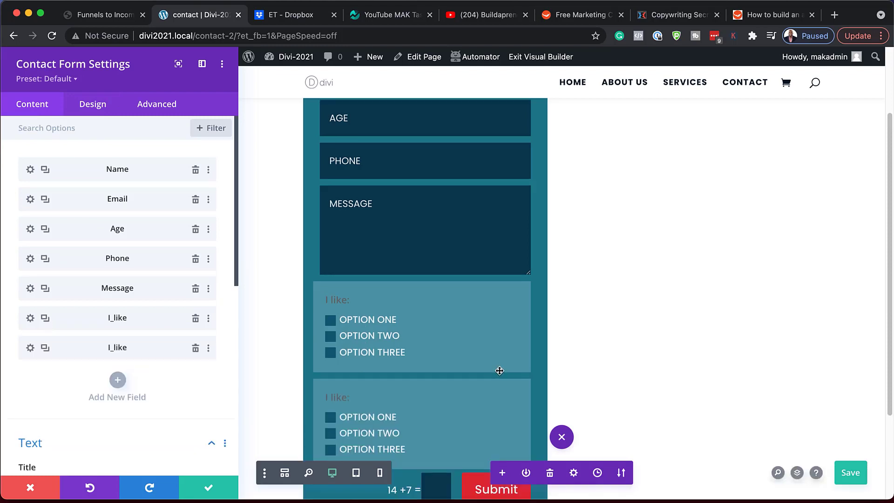
scroll(498, 368, down, 3)
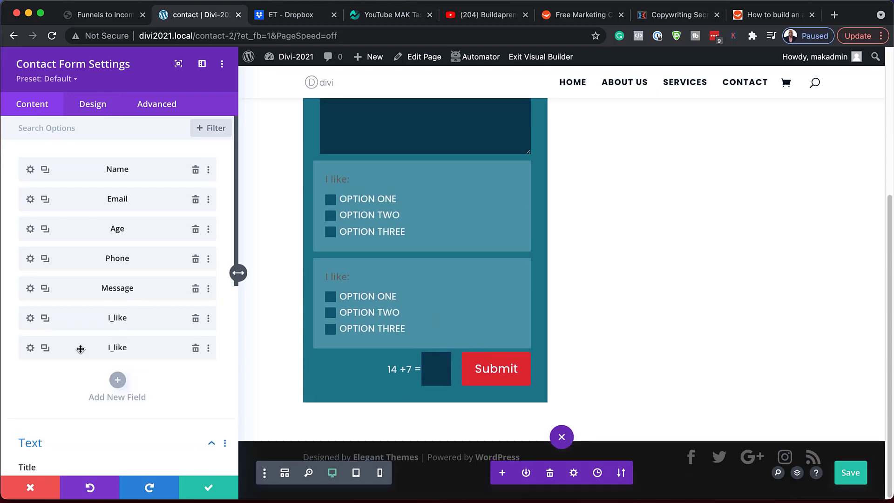
click(30, 348)
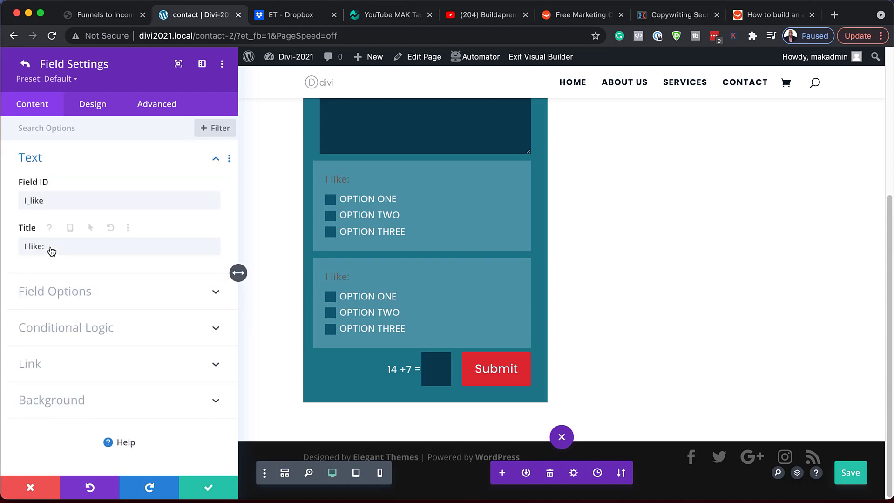
double_click(62, 200)
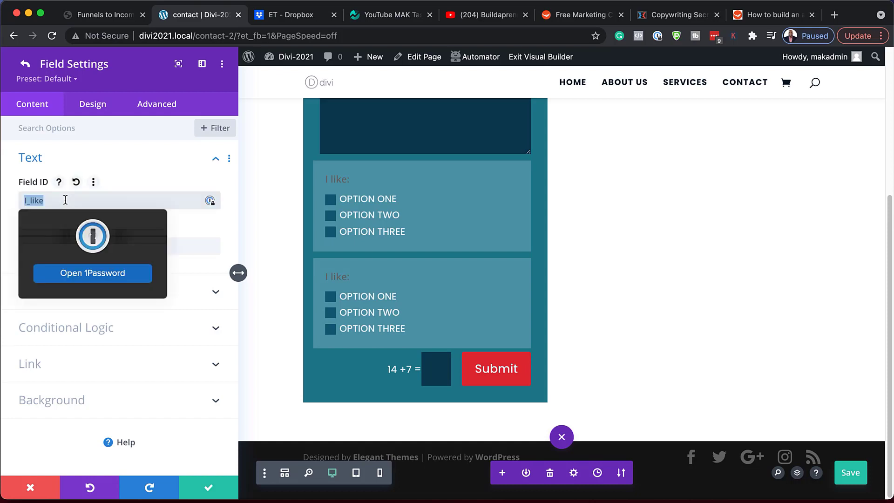
text(My main focus is:)
click(119, 251)
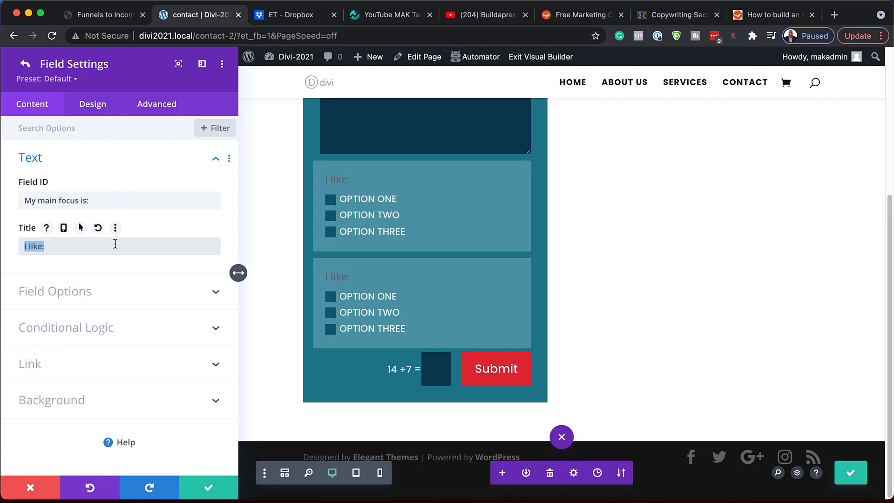
text(My main focus is:)
- Change the "My main focus is:" field's type to Radio Buttons
click(80, 292)
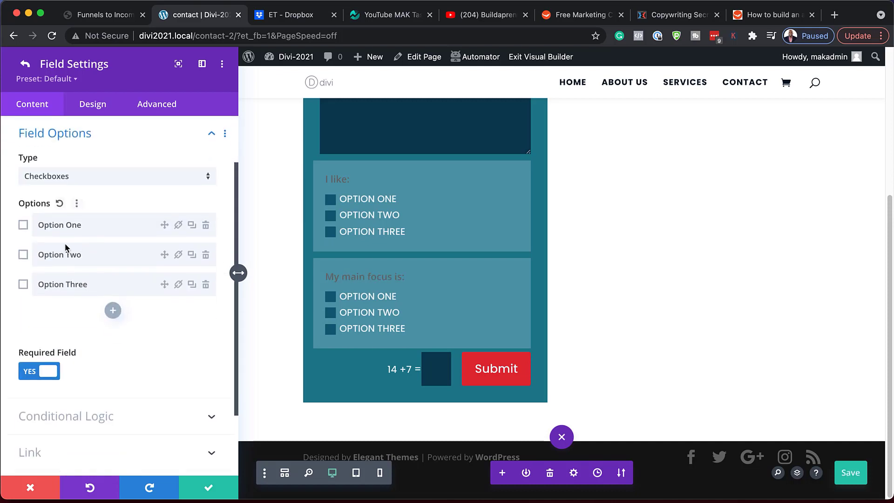
click(63, 177)
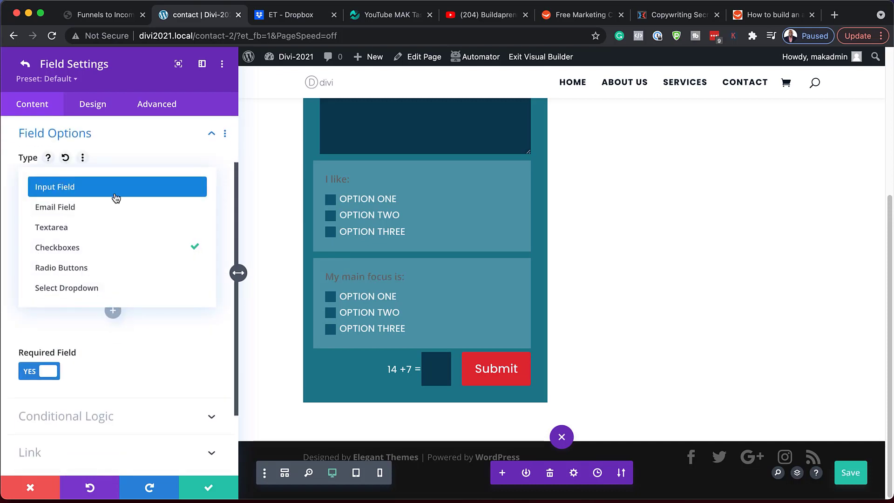
click(104, 271)
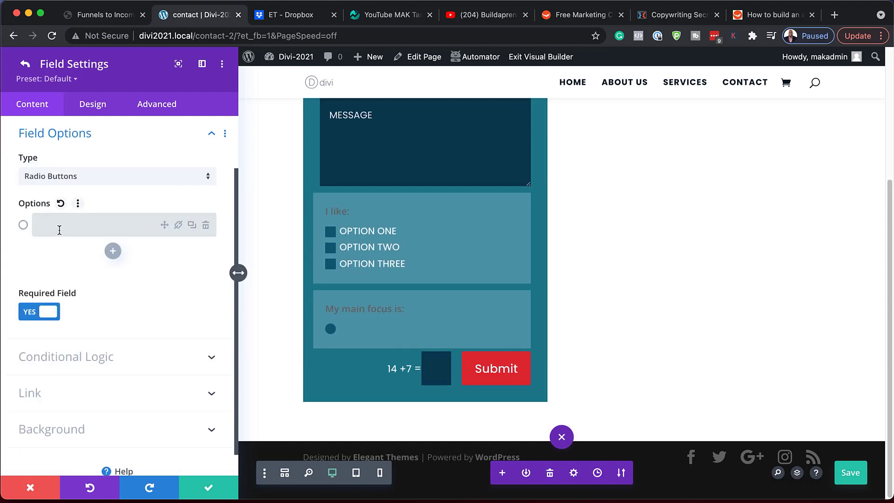
- Give the radio button field three options labeled Option One, Option Two and Option Three
text(Option One)
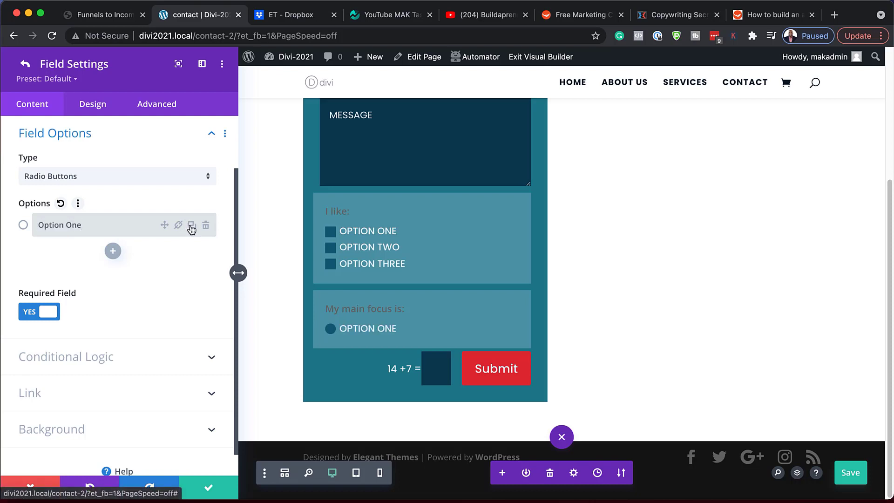
click(191, 225)
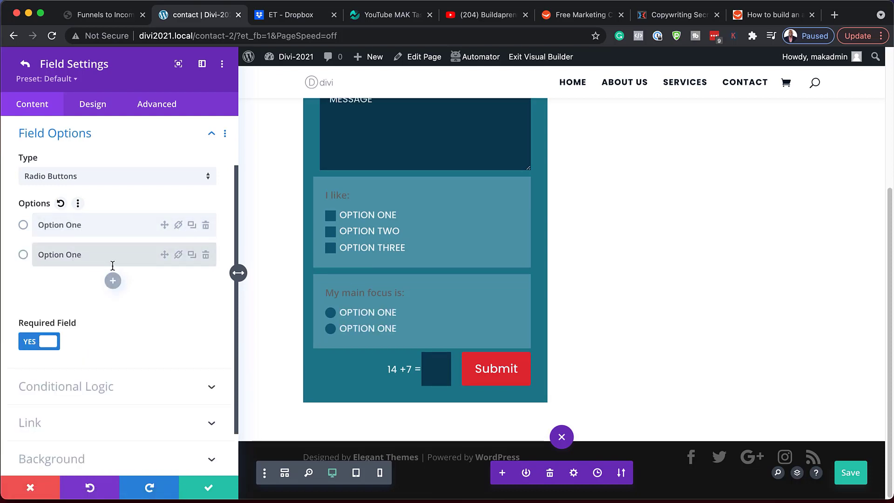
text(Two)
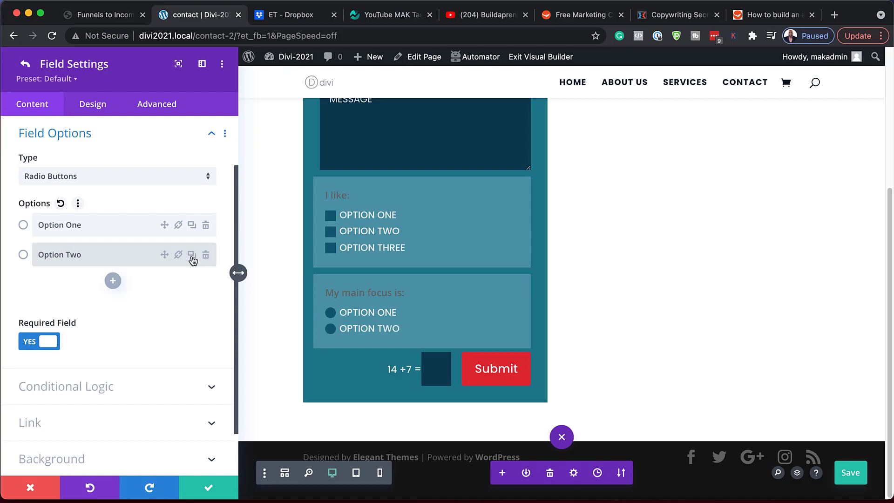
click(191, 256)
click(126, 274)
key(BackSpace)
key(BackSpace)
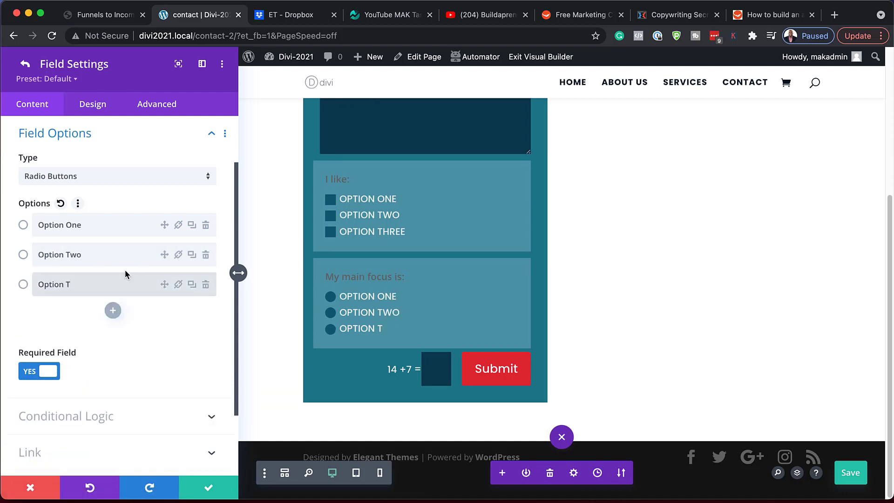
text(hree)
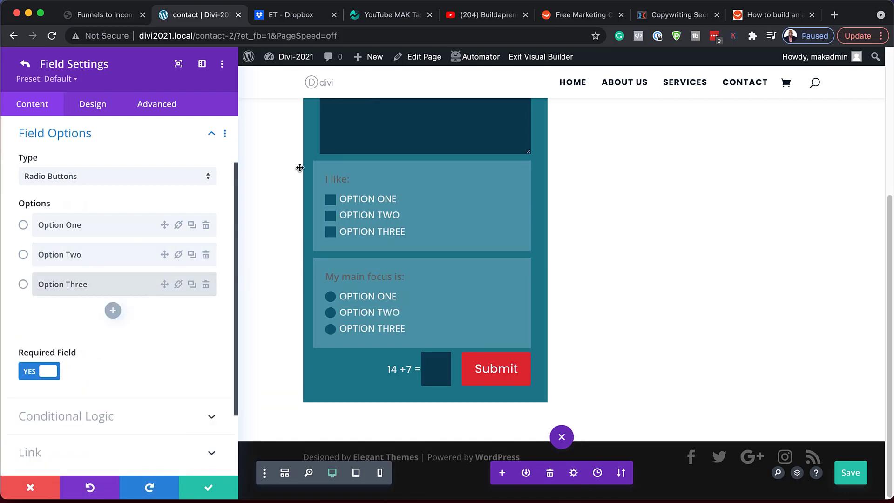
- Return to the form's field list, move Age to the end and place Phone between My_main_focus_is: and Age
click(27, 68)
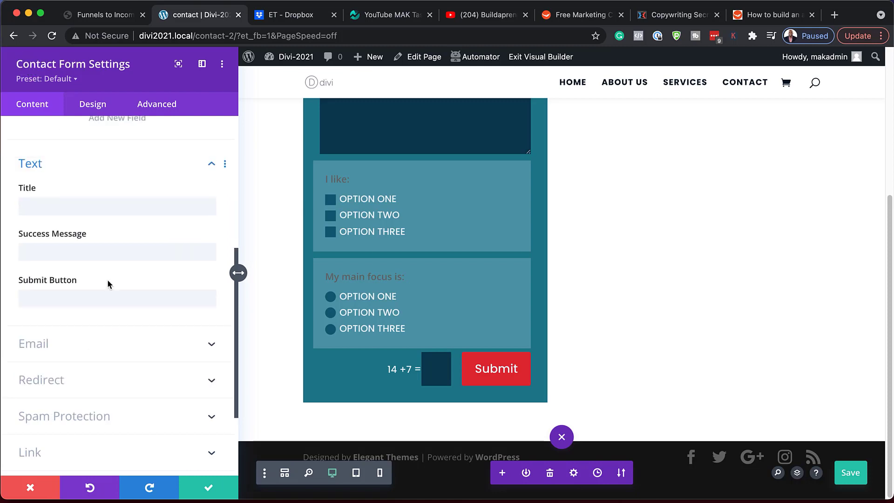
scroll(146, 291, up, 4)
scroll(138, 281, up, 3)
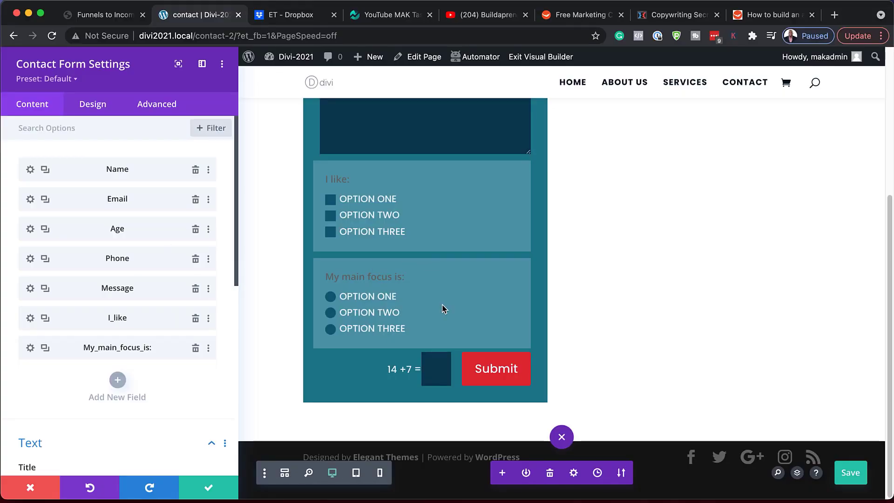
drag(147, 231, 145, 342)
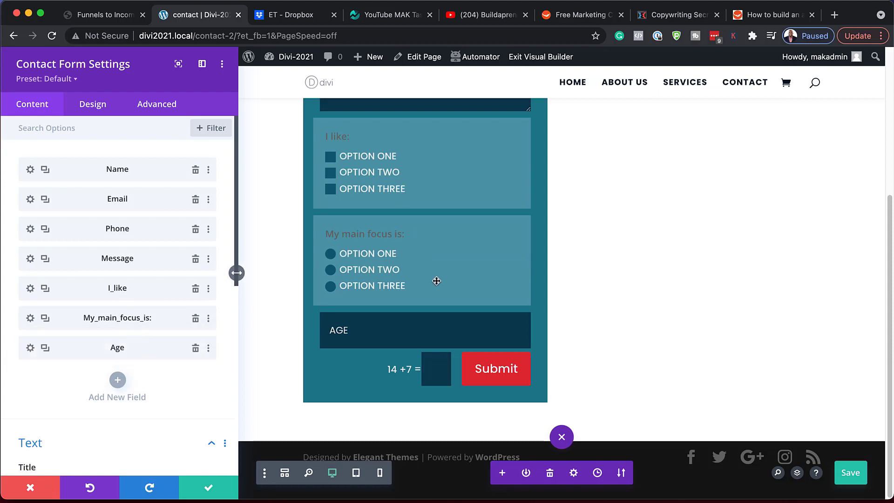
scroll(436, 281, up, 5)
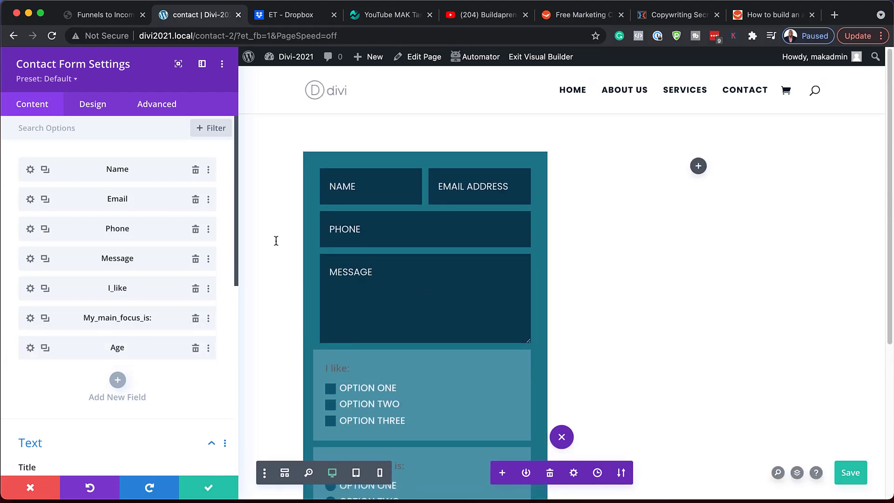
drag(137, 230, 134, 317)
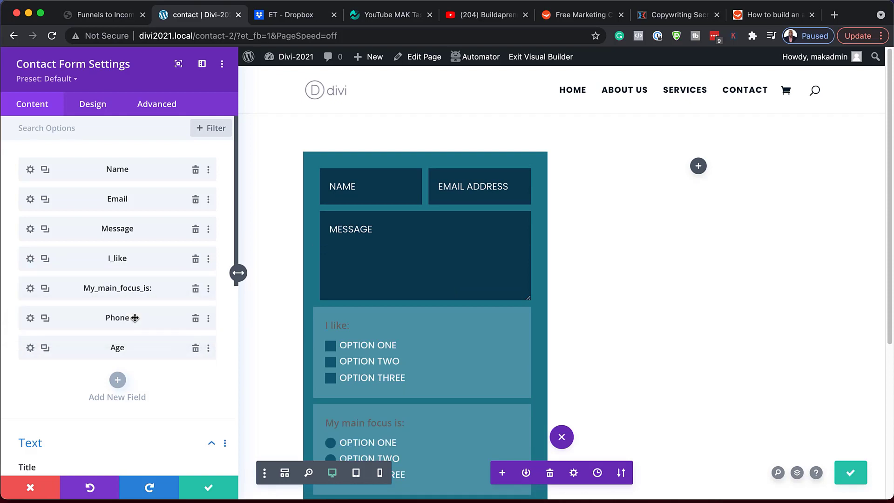
scroll(174, 334, down, 3)
scroll(174, 338, down, 3)
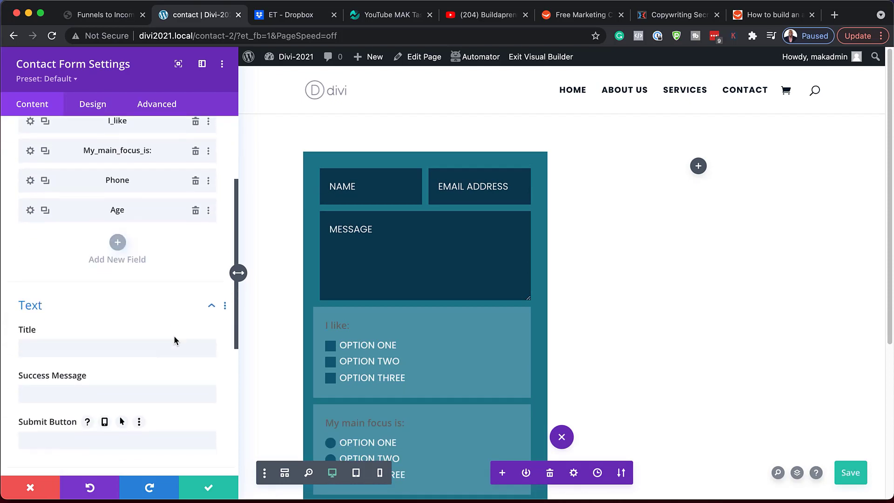
scroll(152, 393, up, 5)
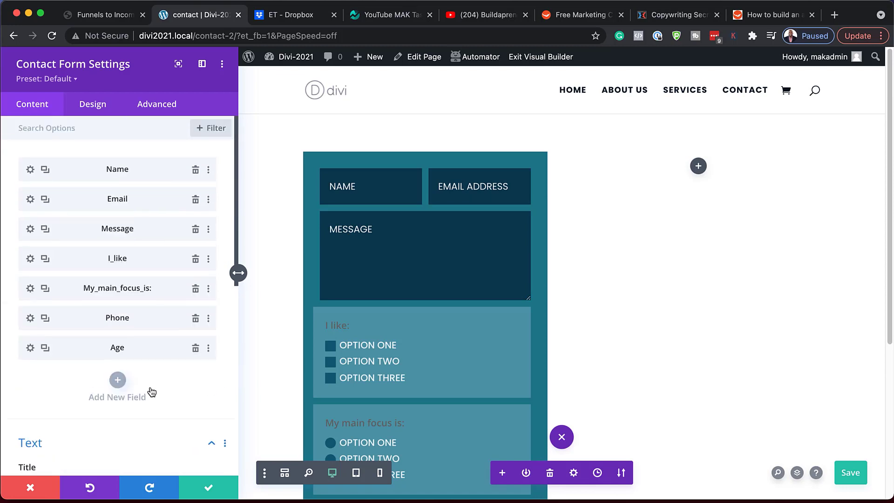
scroll(122, 403, down, 5)
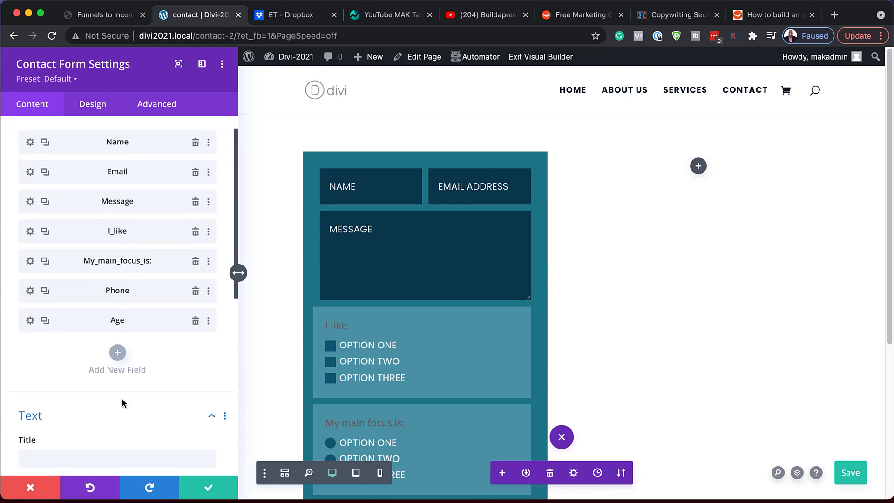
scroll(123, 402, up, 5)
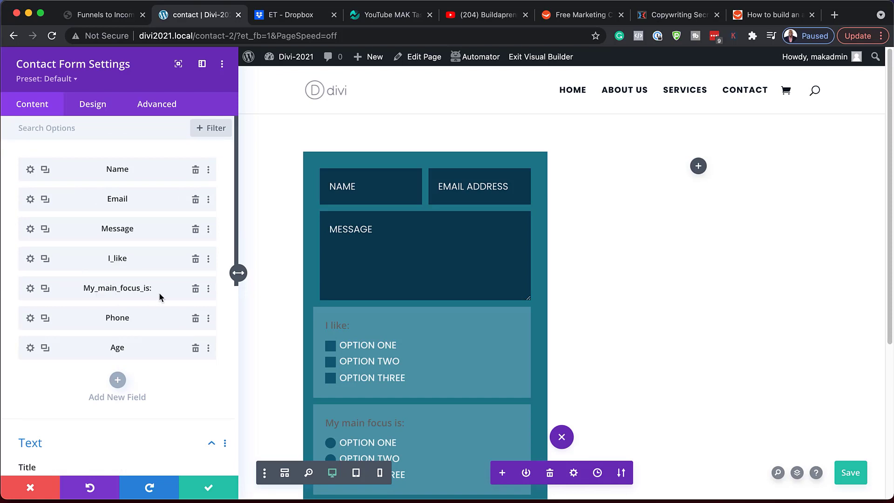
- Enable conditional logic on the "My main focus is:" field with the rule "I like:" equals Option One
click(30, 289)
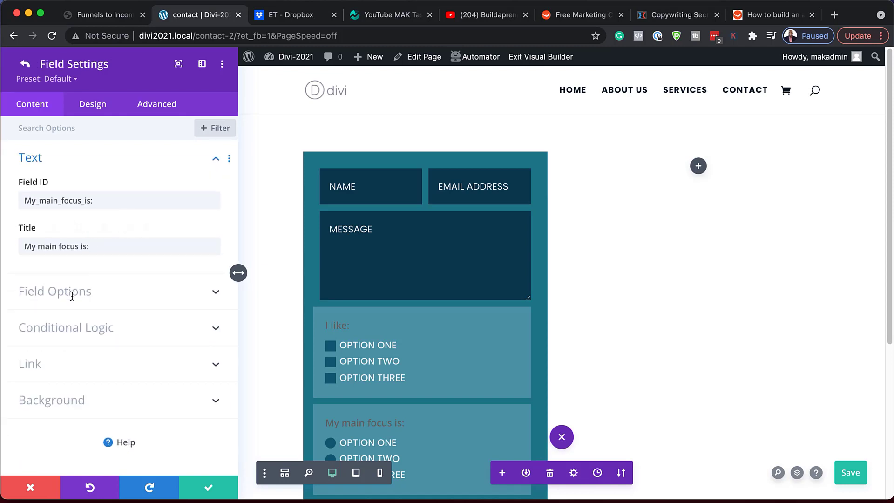
click(84, 323)
click(50, 281)
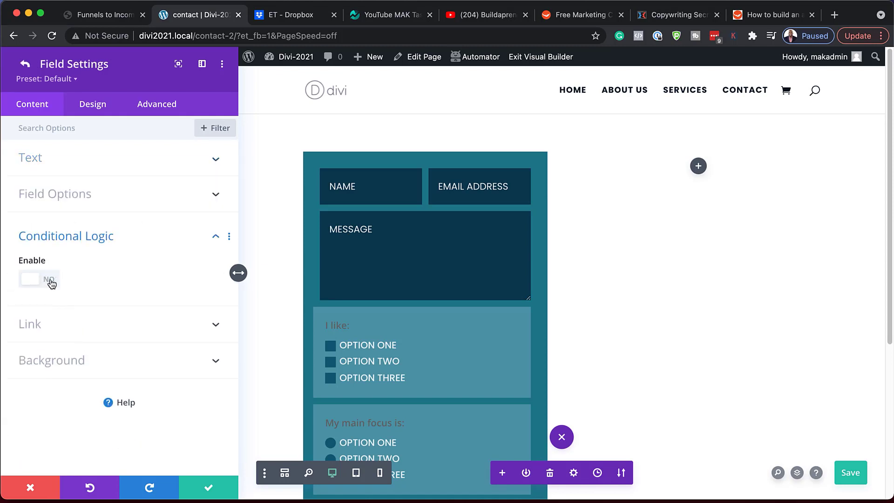
scroll(62, 403, down, 2)
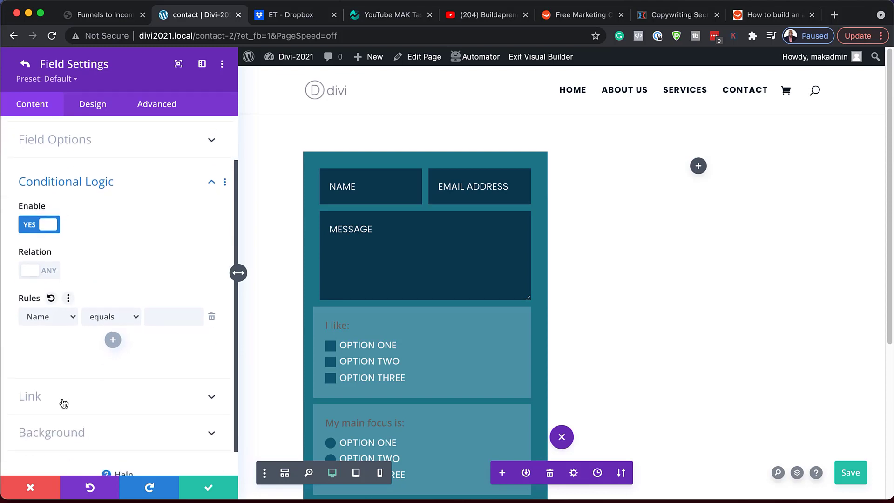
click(56, 316)
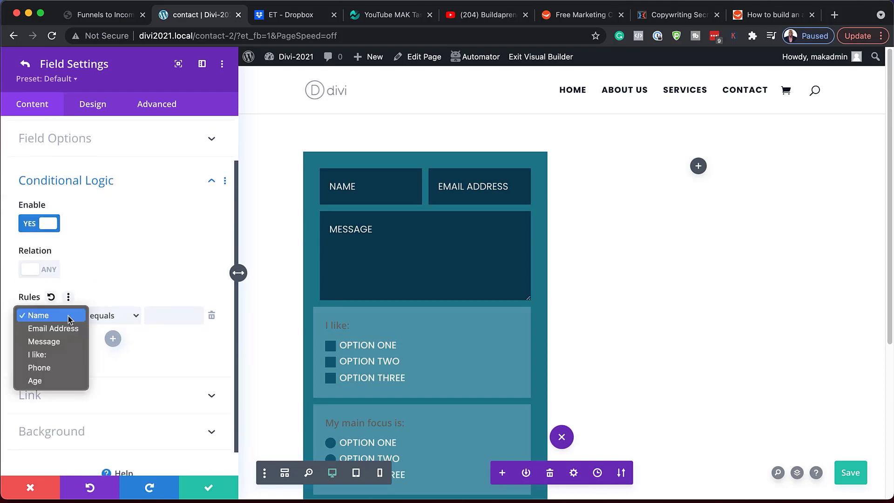
click(60, 356)
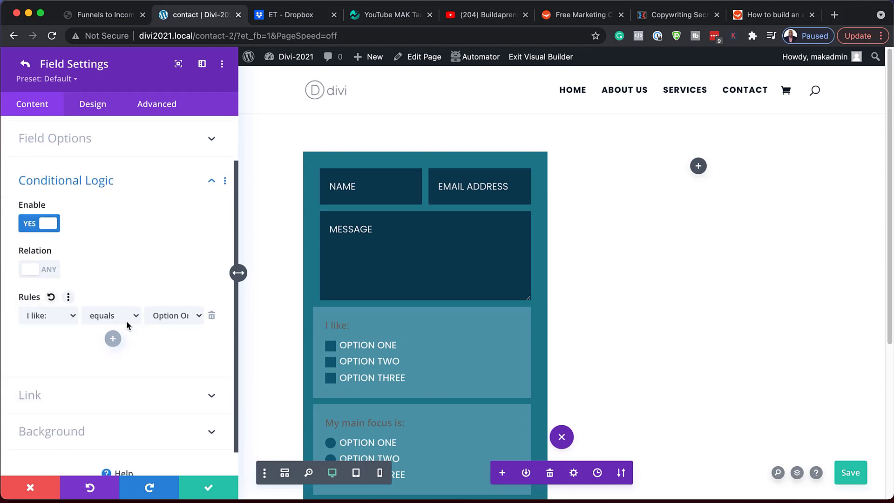
click(197, 319)
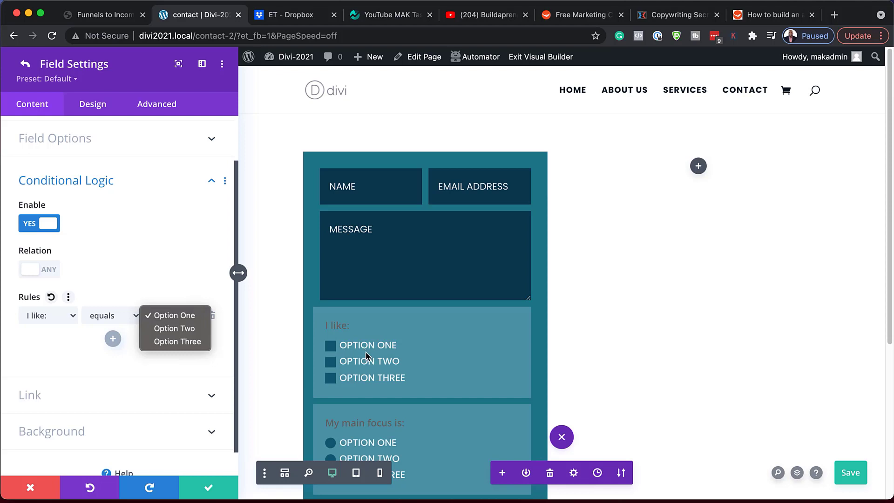
click(170, 374)
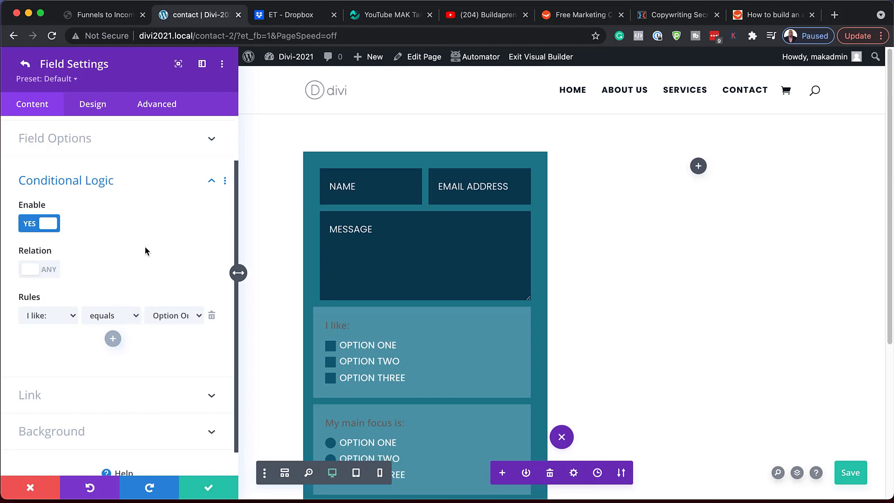
- Add a second conditional rule, delete it again, and save the field and contact form settings
click(113, 339)
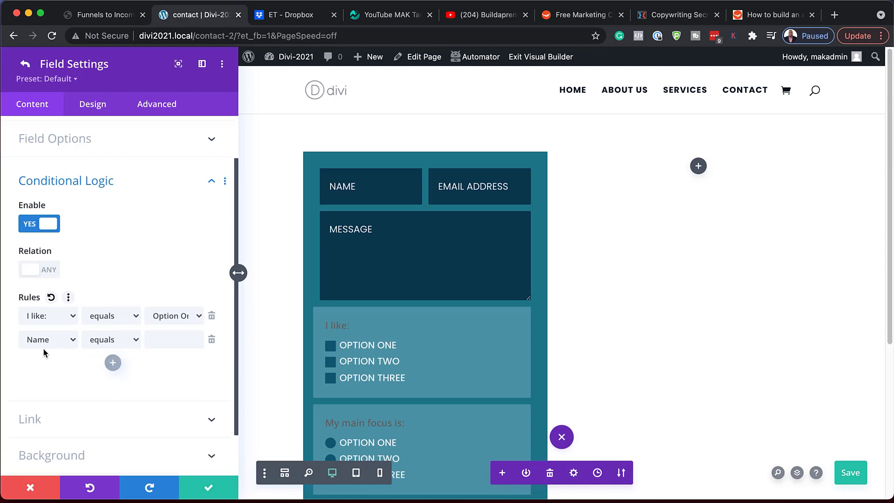
click(212, 339)
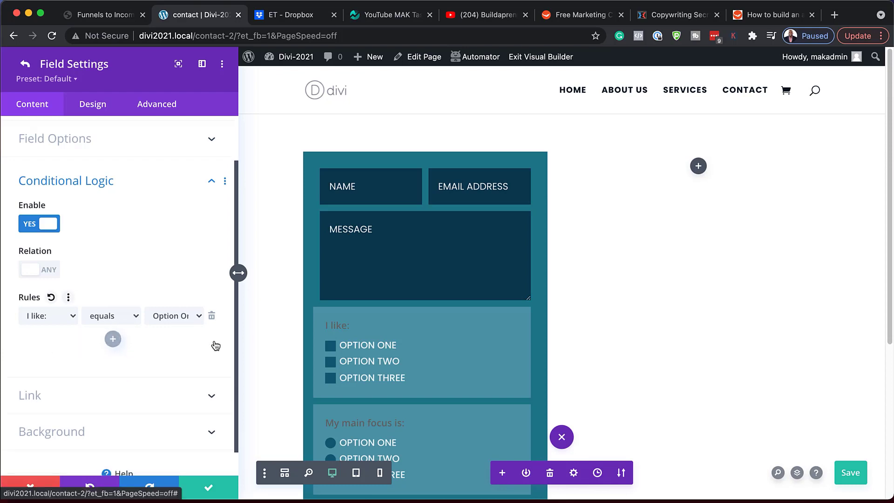
click(210, 488)
click(210, 489)
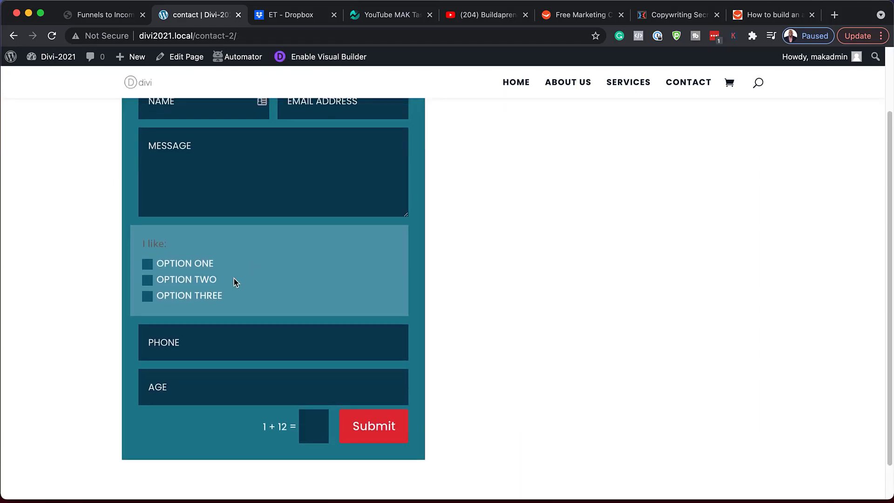
- Test the conditional logic on the live page by ticking and unticking the "I like:" options one at a time
scroll(237, 276, down, 1)
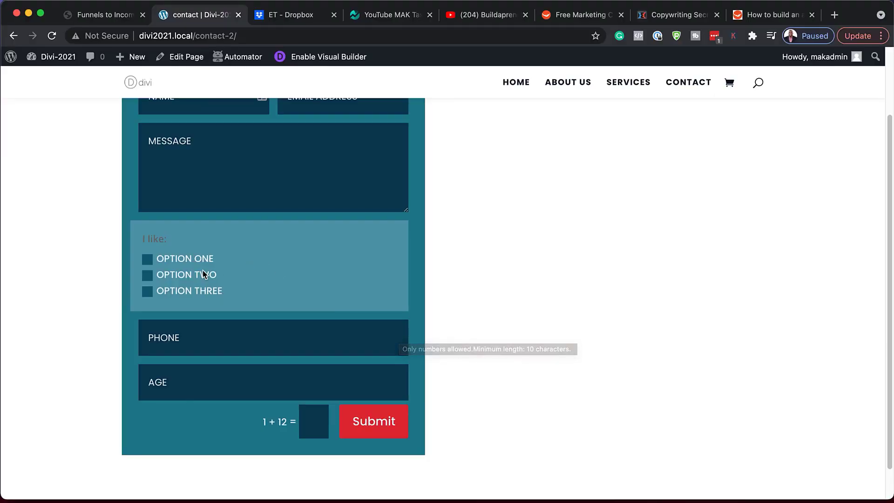
click(150, 261)
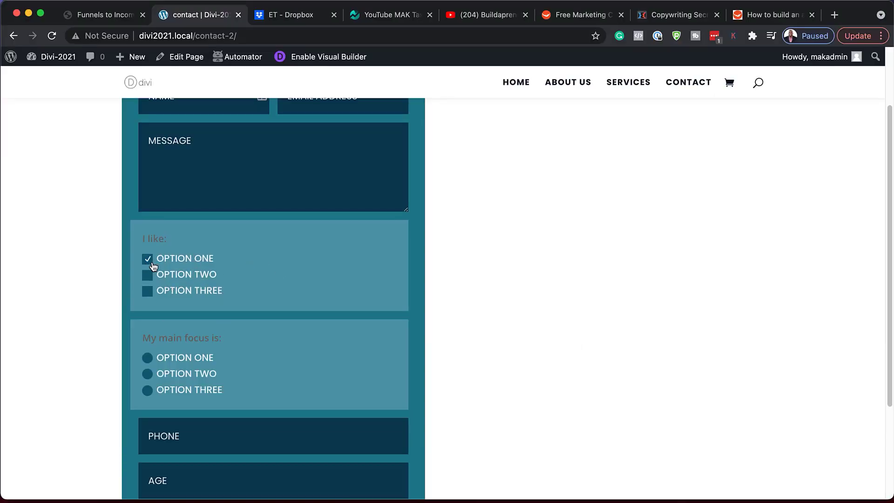
click(147, 261)
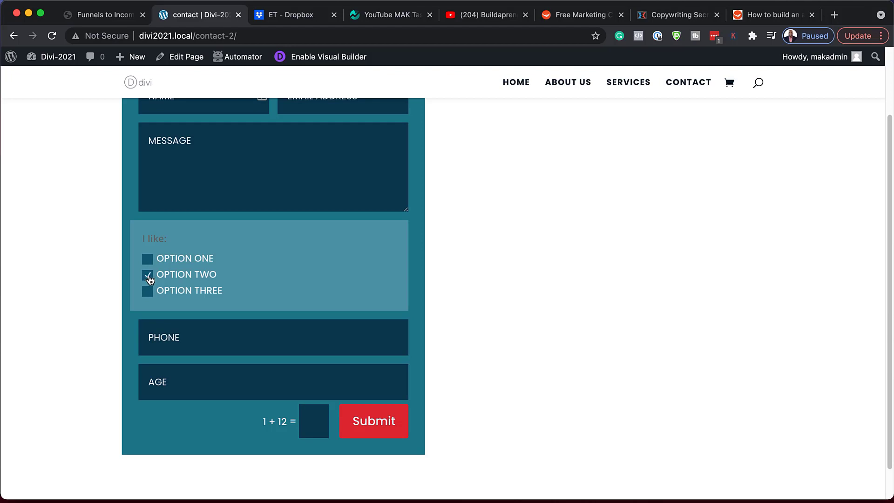
click(146, 293)
click(148, 292)
click(148, 260)
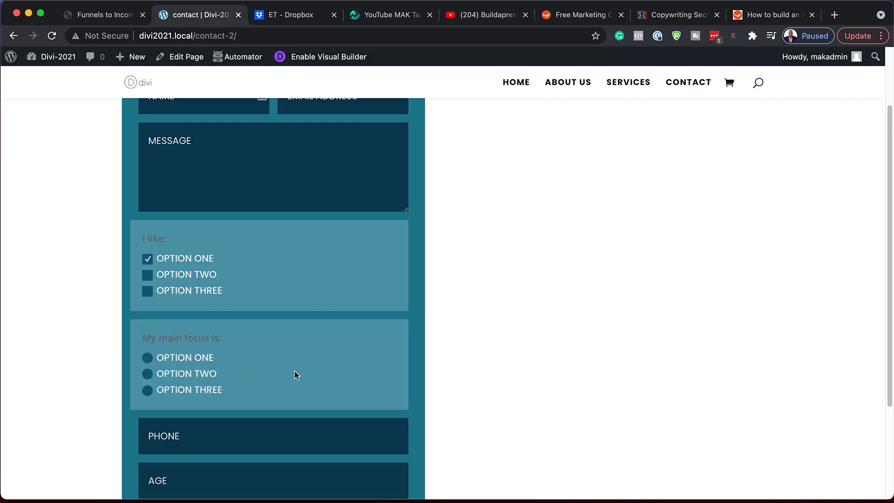
click(146, 257)
- Reopen the contact form's settings in the Visual Builder and set the success message to "Thank You!"
scroll(285, 320, up, 2)
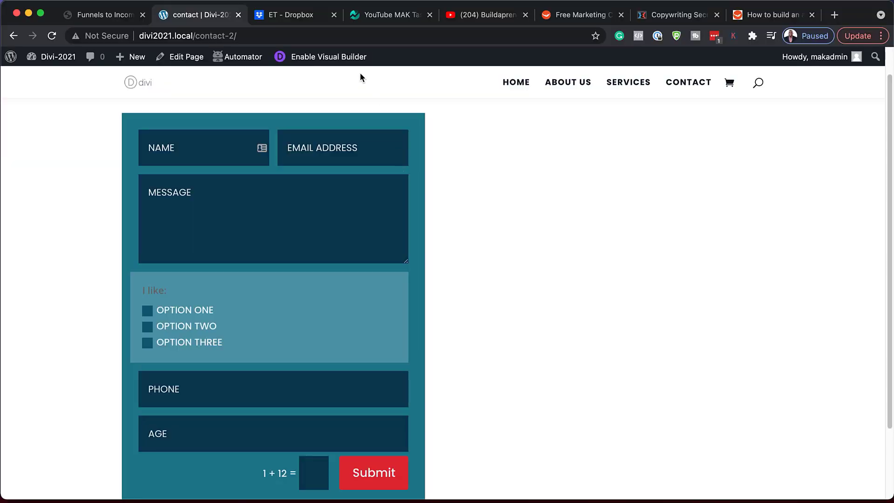
click(337, 55)
click(252, 192)
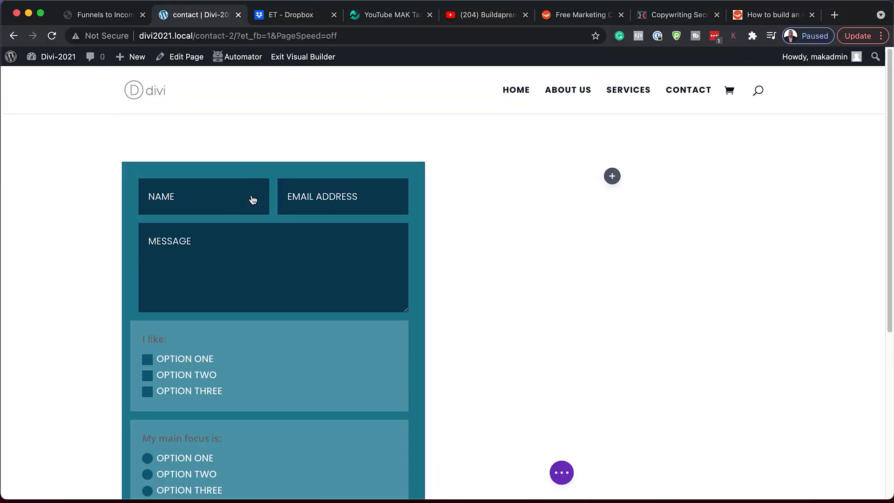
scroll(167, 343, down, 4)
scroll(167, 342, down, 4)
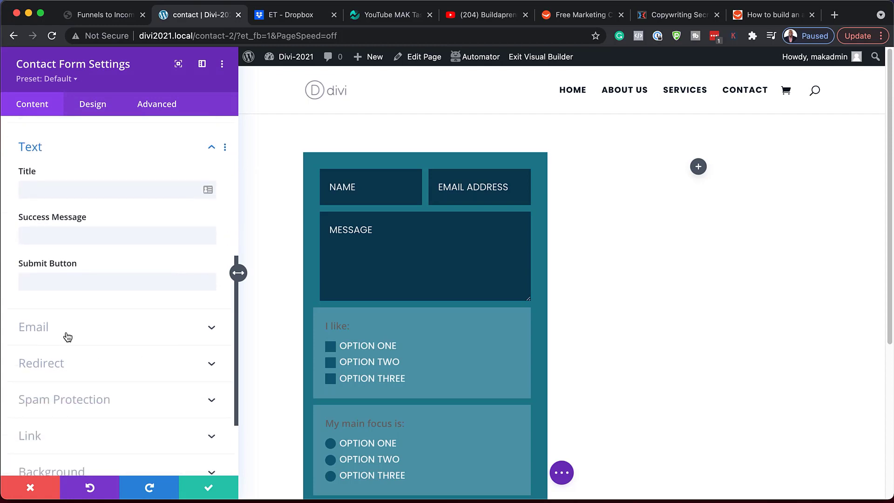
click(73, 235)
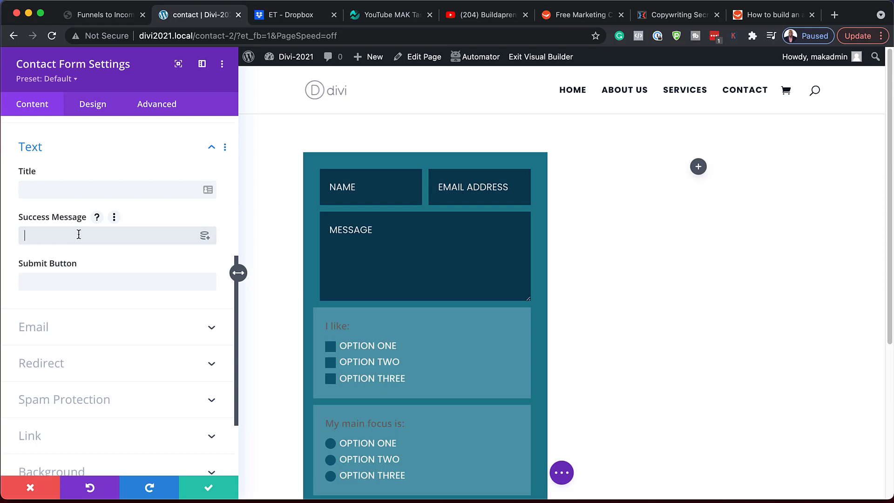
text(Thank You)
text(!)
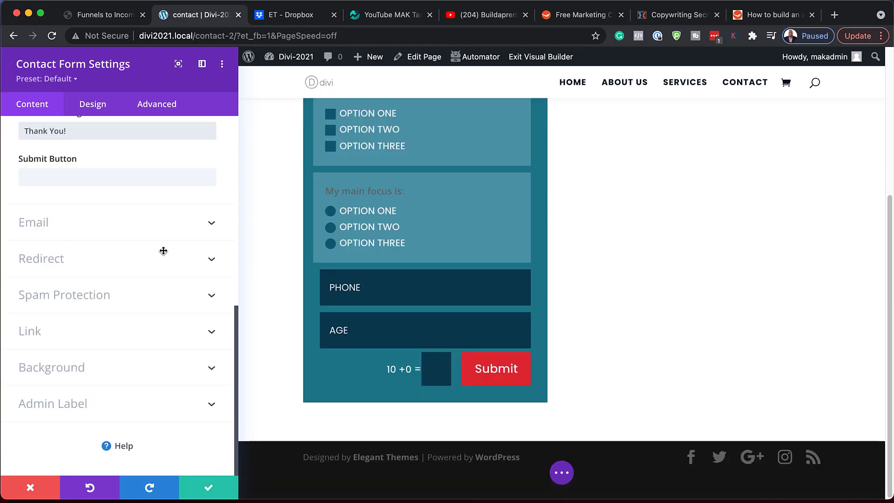
- Set the form's submit button text to "Send The Info"
scroll(140, 245, up, 2)
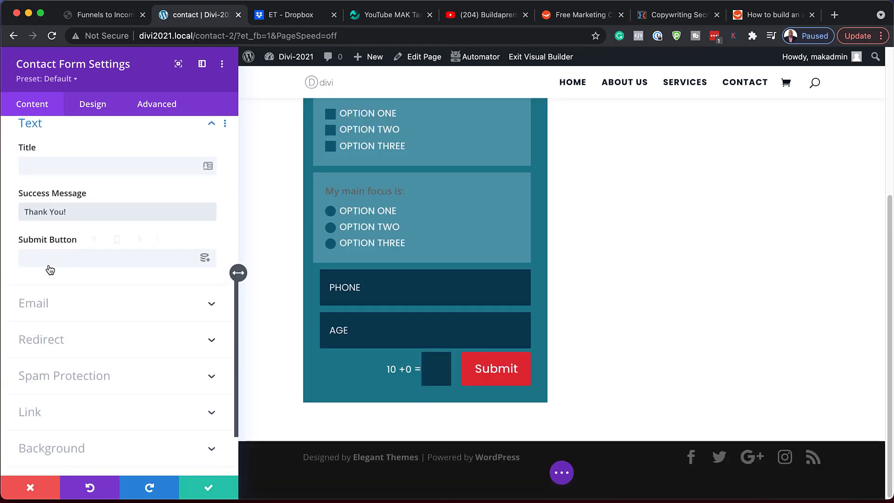
click(83, 261)
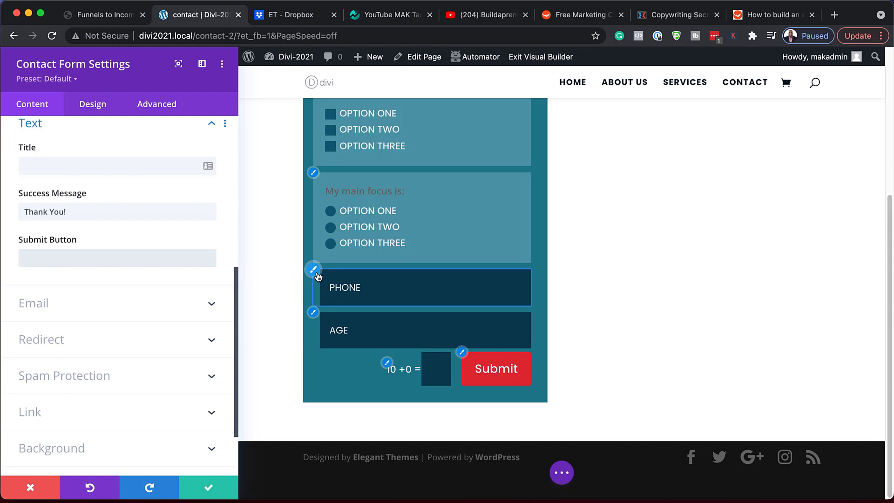
text(Se)
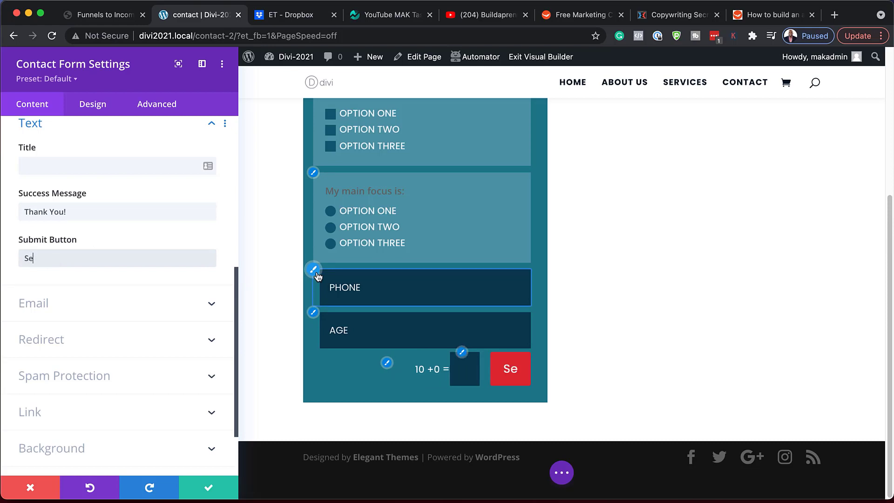
text(nd )
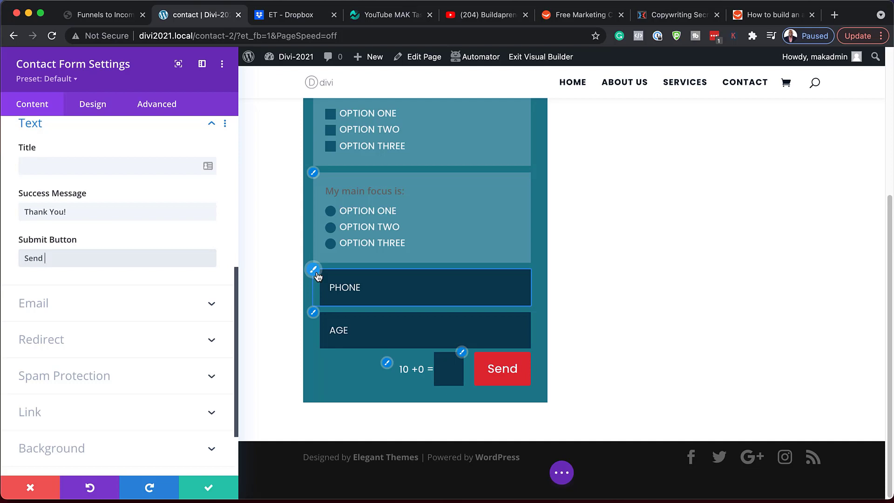
text(The In)
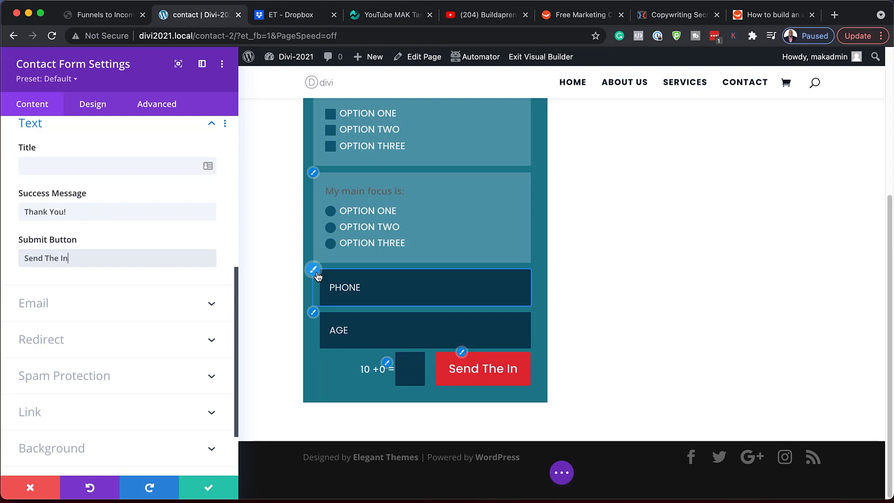
text(fo)
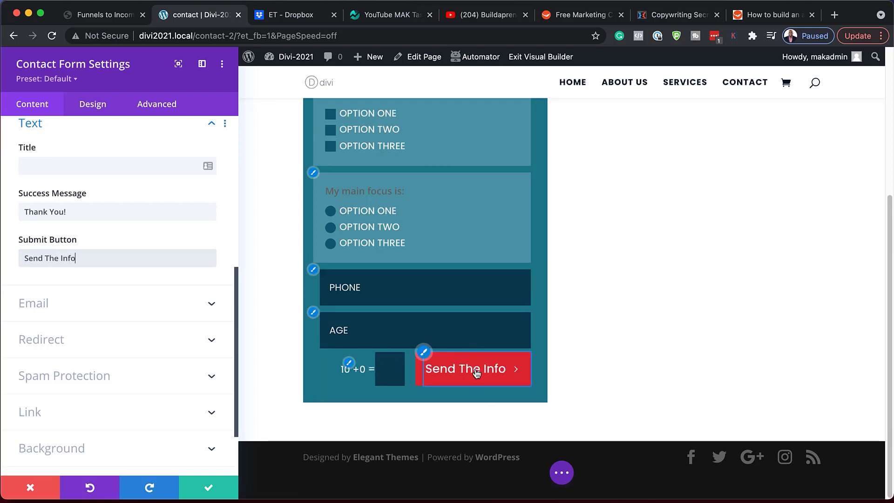
- Paste the recipient's email address into the contact form's email settings
click(64, 311)
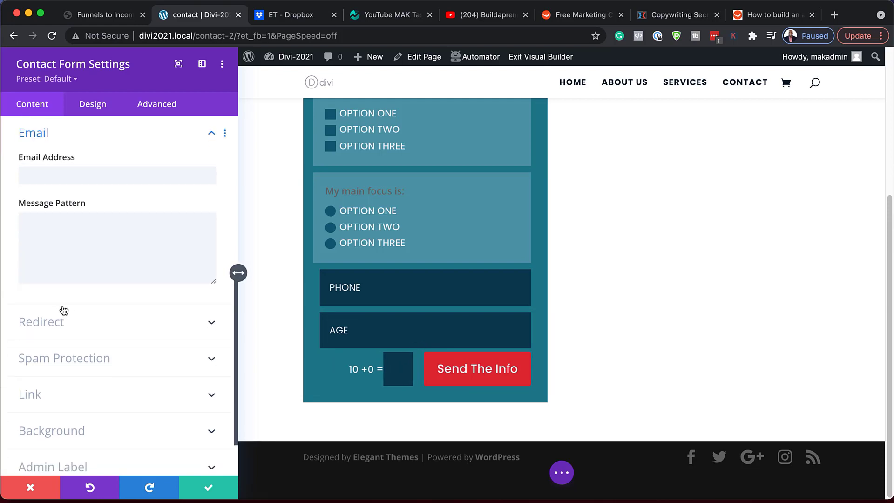
click(70, 174)
key(super+v)
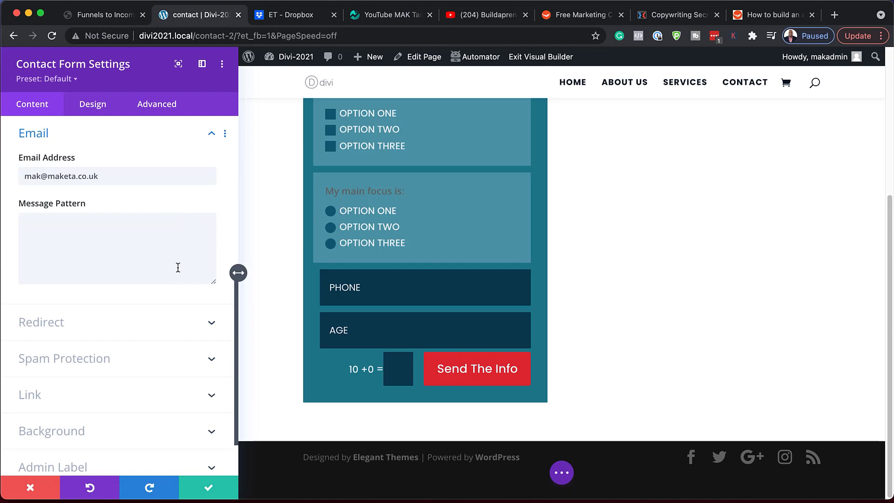
- Enable the redirect URL option for the contact form and open its URL for entry
click(126, 324)
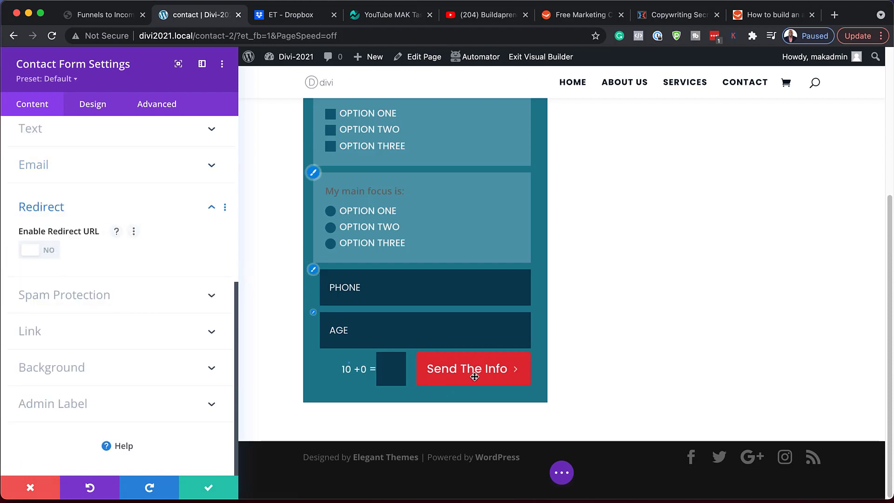
click(49, 254)
click(35, 296)
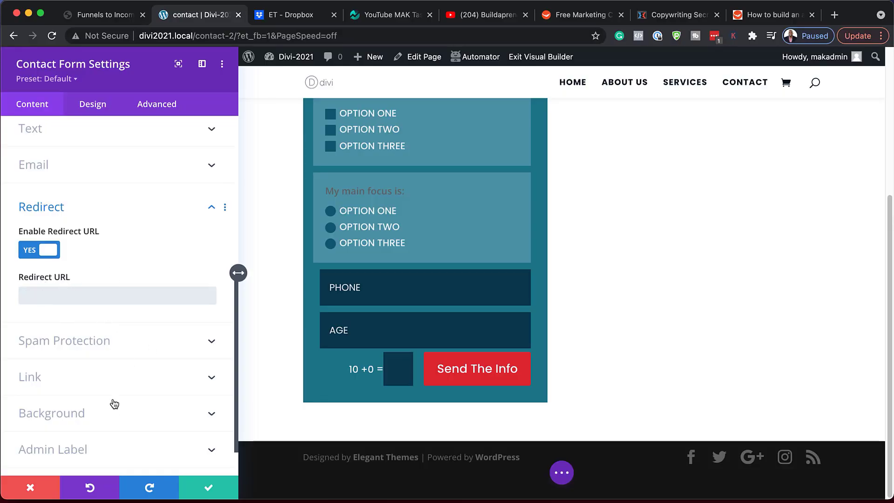
- Try out the spam protection service, check its provider and reCAPTCHA v3 account choices, and switch the service off again
scroll(155, 397, down, 3)
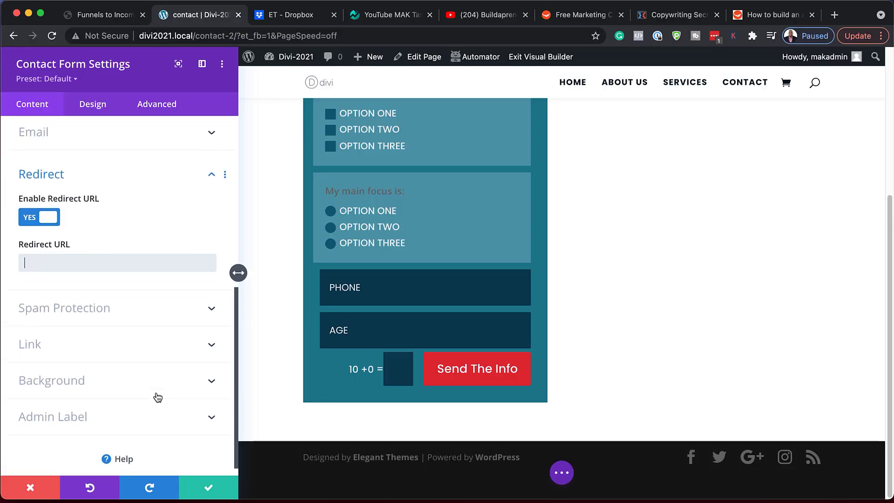
click(130, 305)
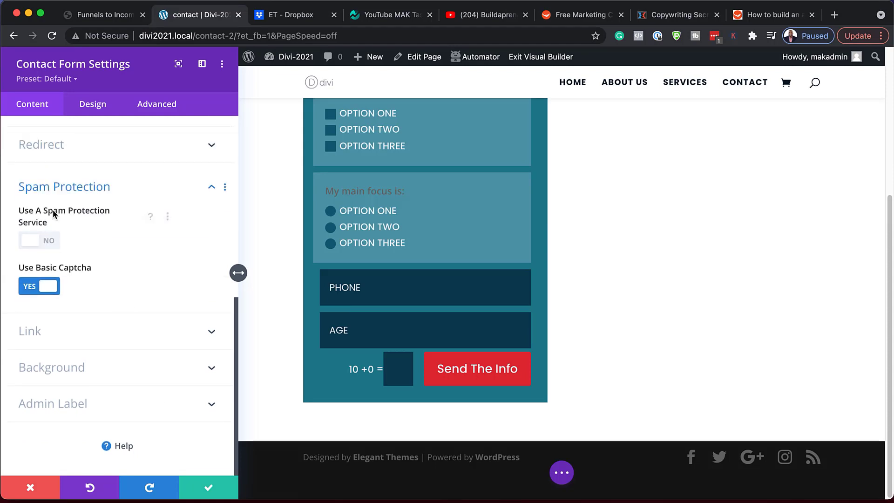
click(50, 241)
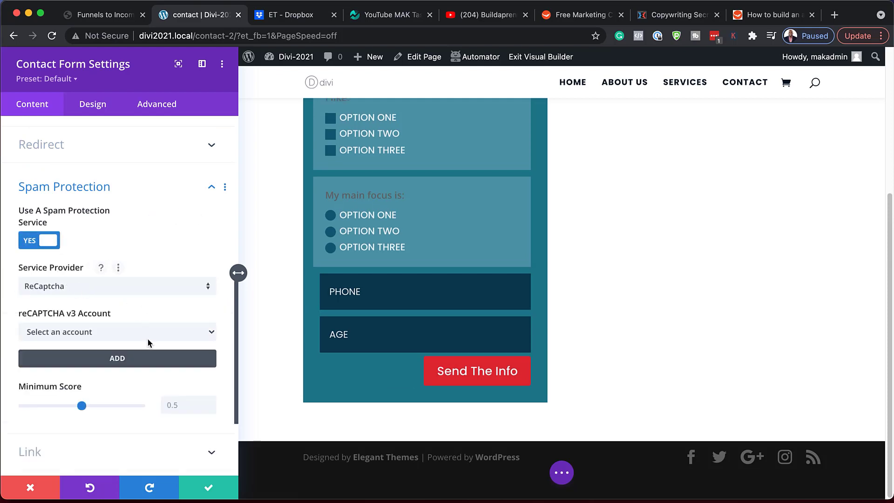
click(104, 331)
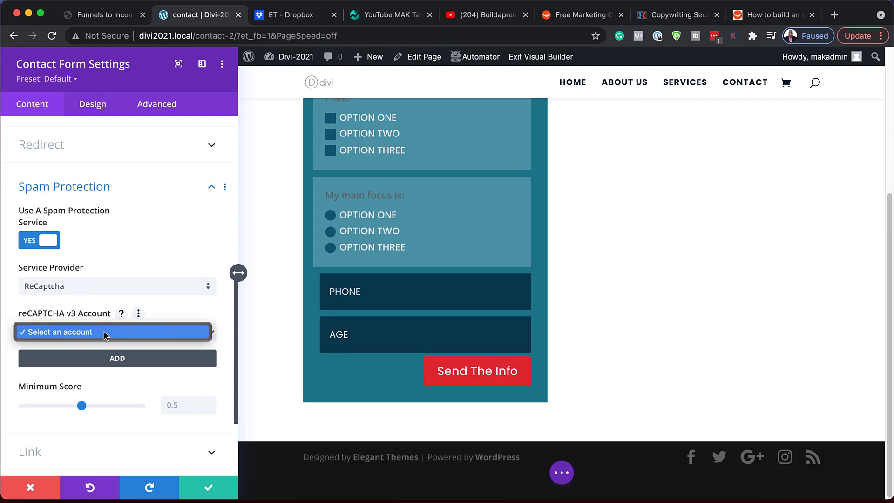
click(77, 286)
click(77, 286)
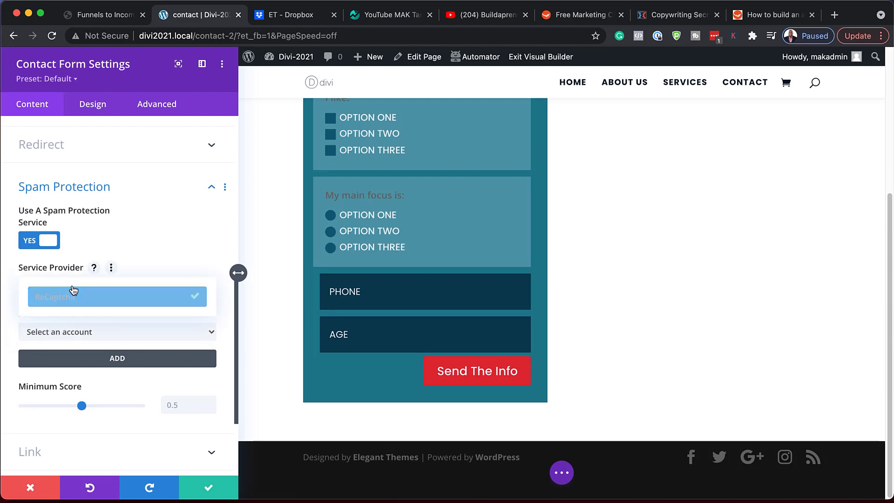
click(155, 247)
click(52, 241)
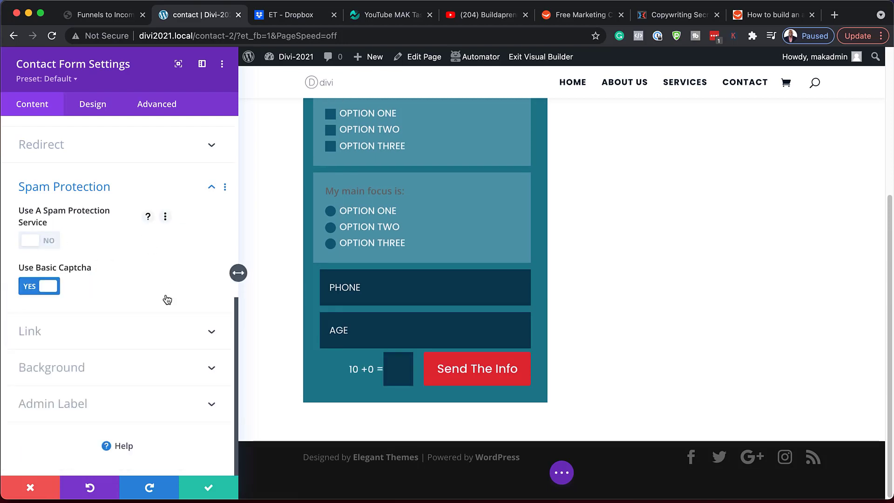
- Save the contact form settings and exit the visual builder to view the live contact page
click(210, 487)
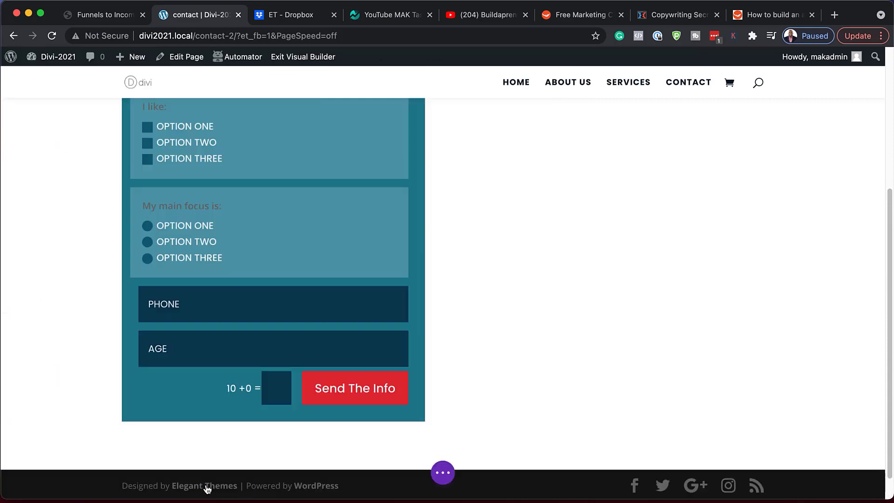
scroll(576, 374, up, 4)
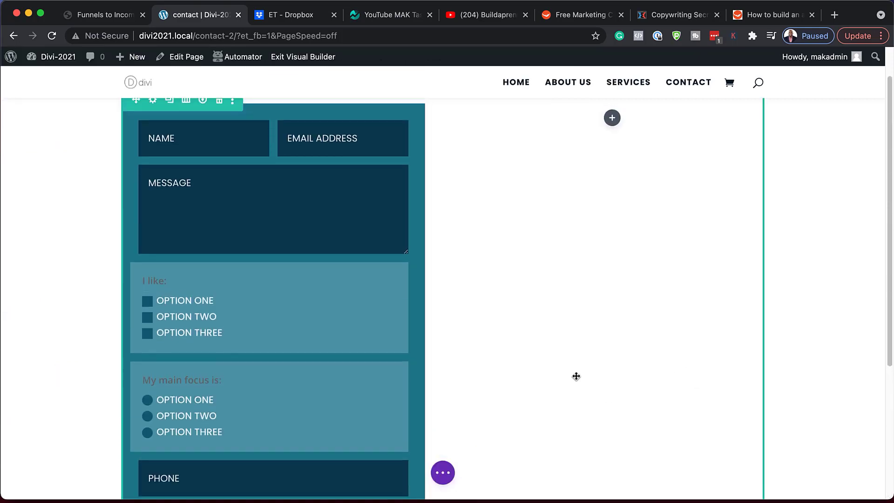
click(307, 57)
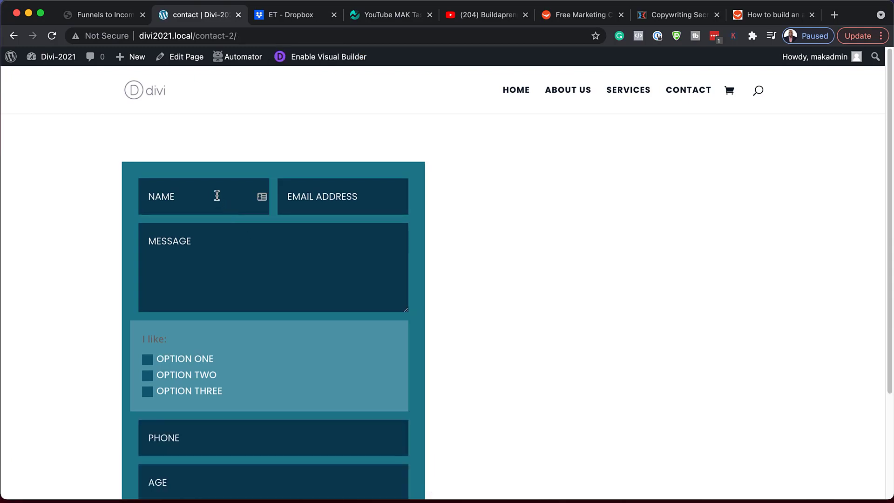
- Fill in the live form with the name "TEST", the sender's email address and the message "TEST MESSAGE"
text(TES)
text(T)
click(210, 246)
text(TET)
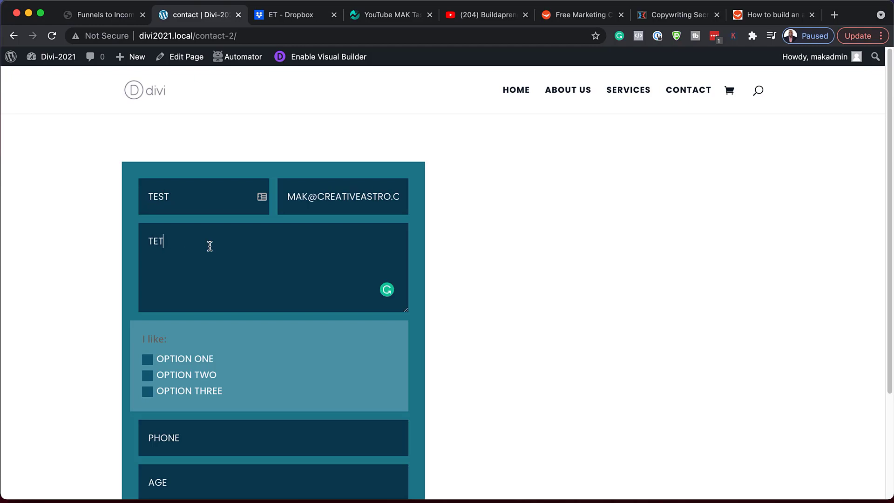
text(T MESSAGE)
- Choose Option One under "I like" and Option Two under "My main focus is", then enter a phone number and the age 99
scroll(286, 355, down, 3)
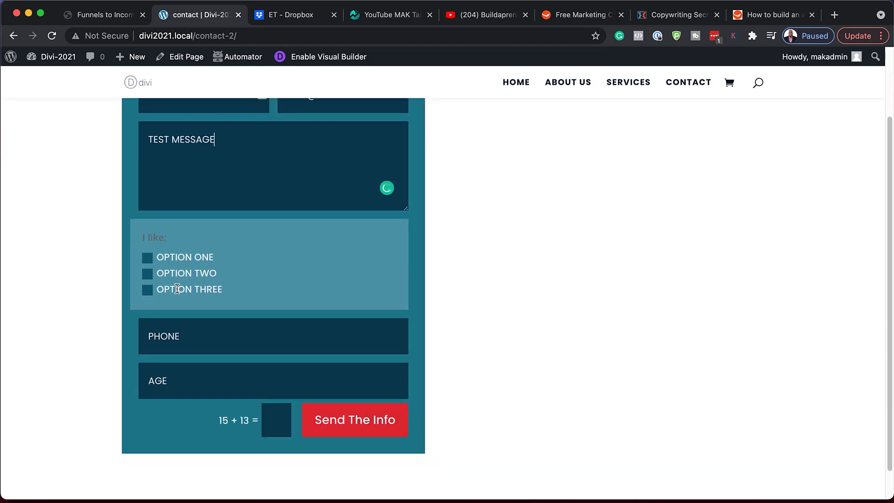
click(148, 261)
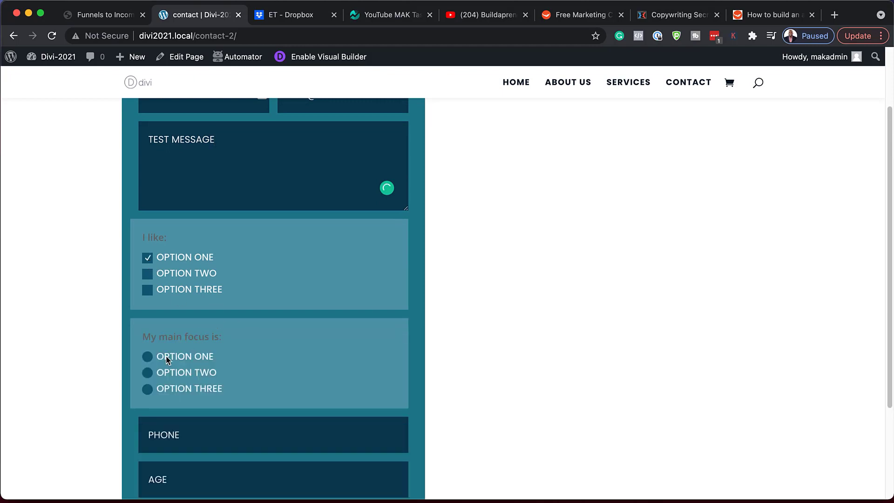
click(148, 373)
scroll(287, 368, down, 3)
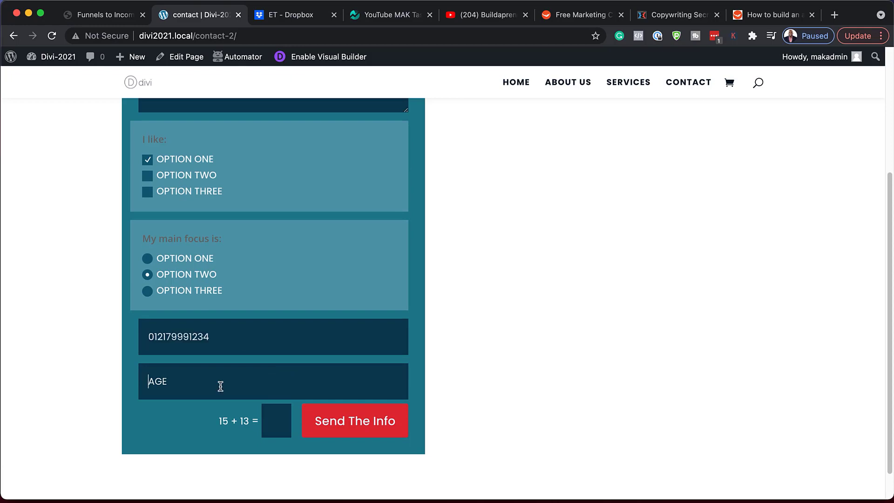
text(99)
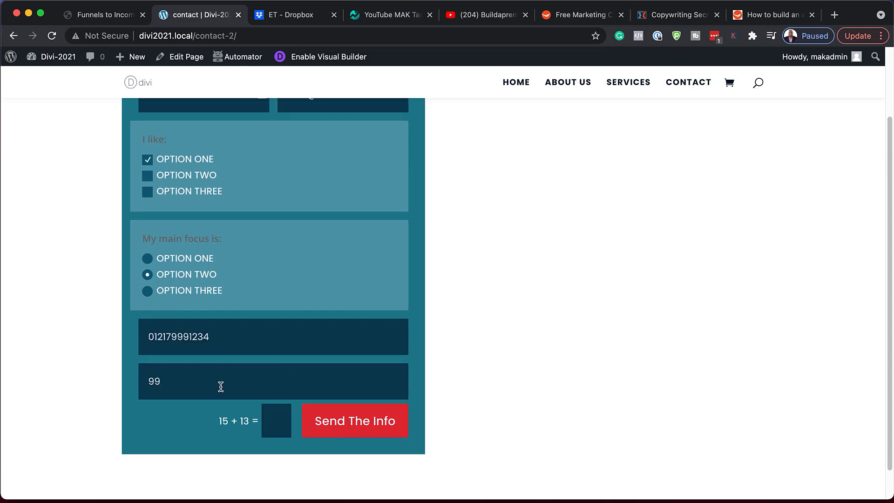
- Answer the captcha sum with 28, submit the form and highlight the success message text
click(284, 429)
text(28)
click(355, 423)
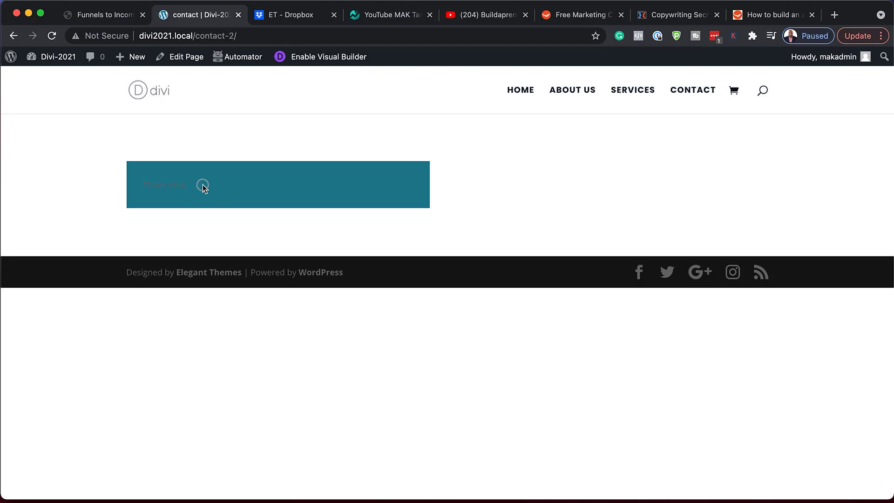
drag(185, 184, 143, 186)
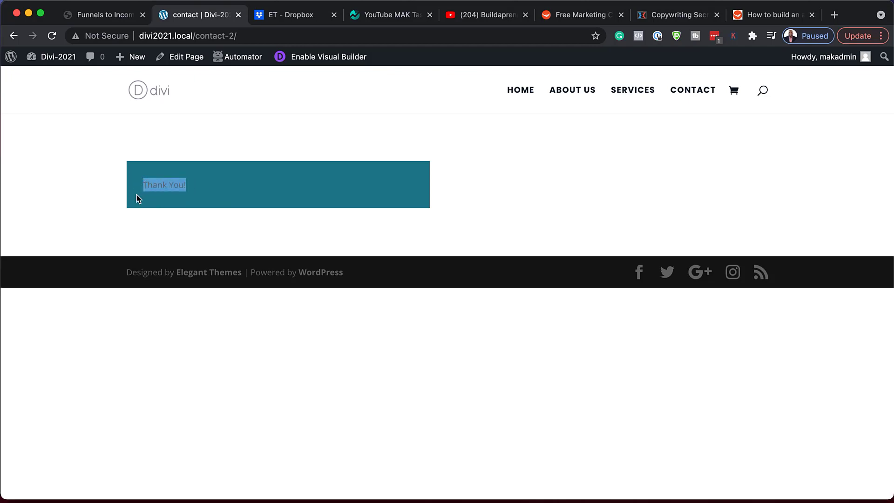